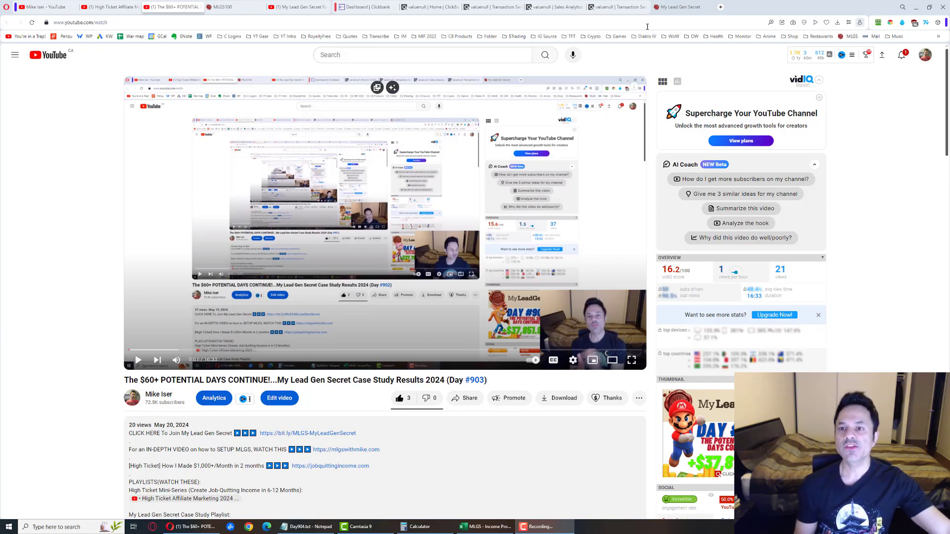
On the My Lead Gen Secret dashboard, preview the '[$35/H] Talking To Website Visitors As A Chat Assistant' mailing.
left_click(680, 7)
scroll(185, 227, "up", 1)
scroll(185, 226, "up", 2)
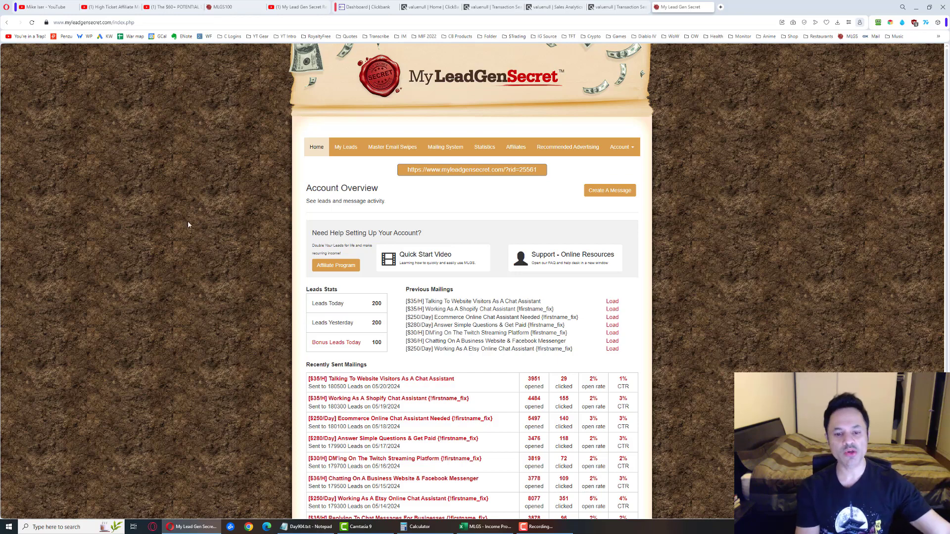
left_click(326, 379)
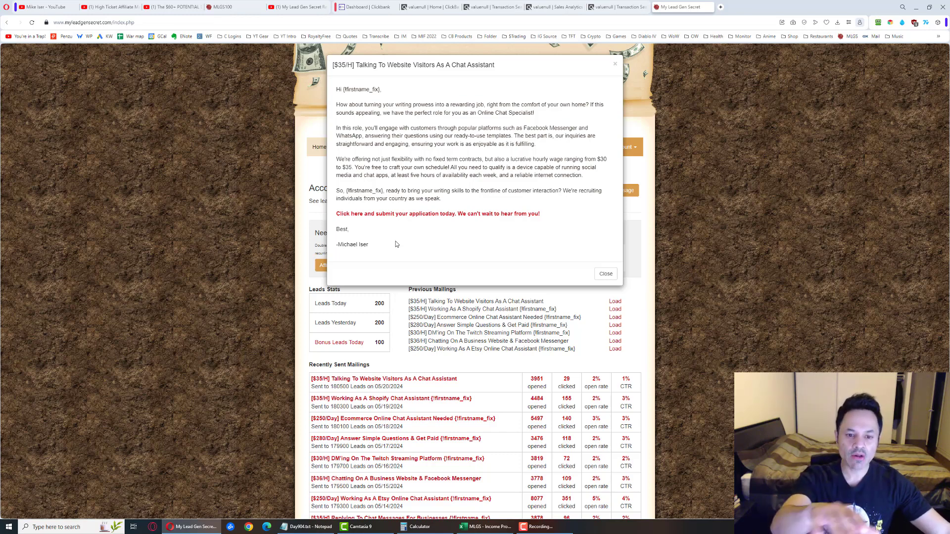
left_click(224, 253)
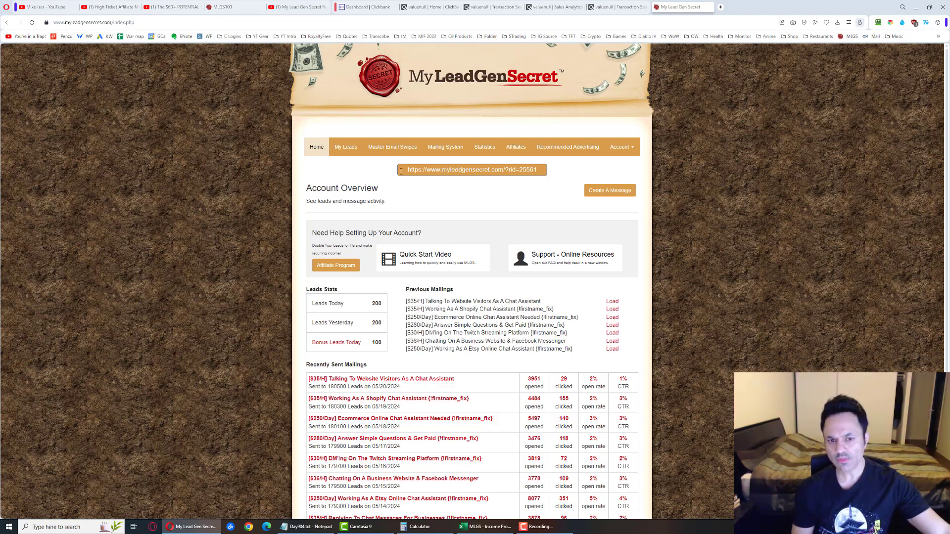
left_click_drag(401, 171, 552, 172)
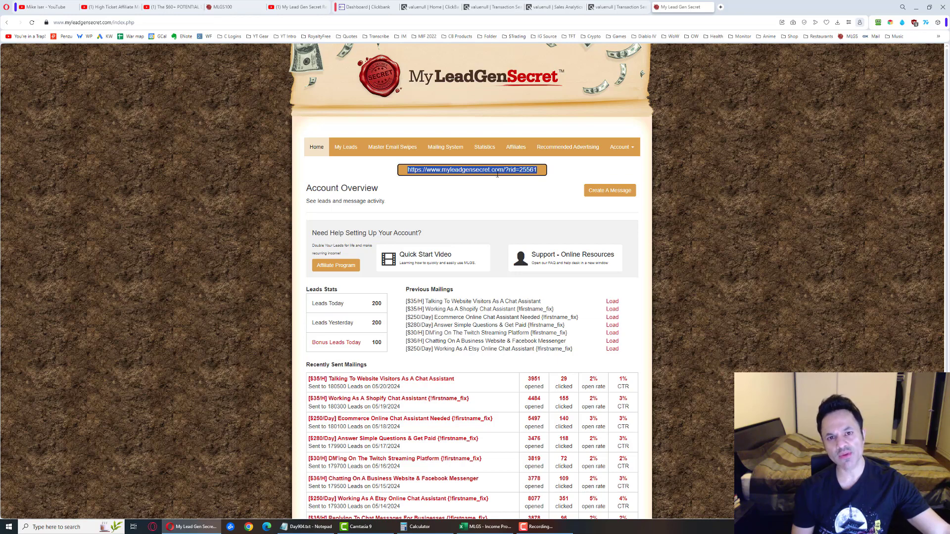
left_click_drag(391, 345, 312, 325)
left_click_drag(379, 303, 365, 306)
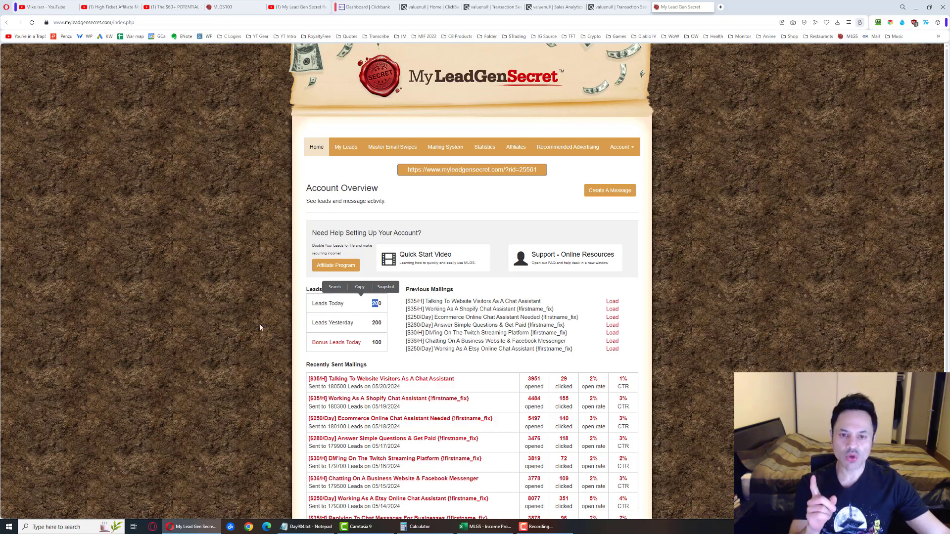
left_click(247, 319)
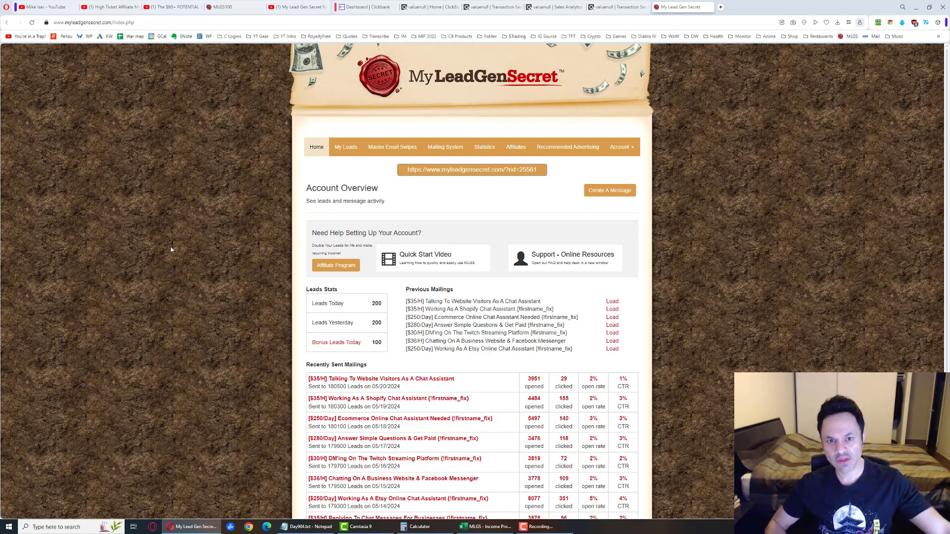
Show the full transaction list totalling $1,462.71 and open two receipts in new tabs.
left_click(431, 7)
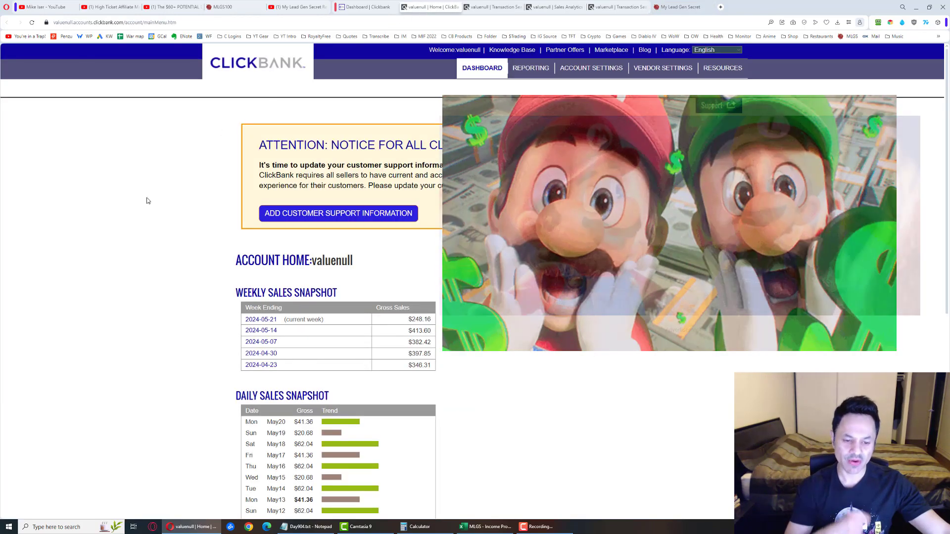
scroll(147, 198, "down", 2)
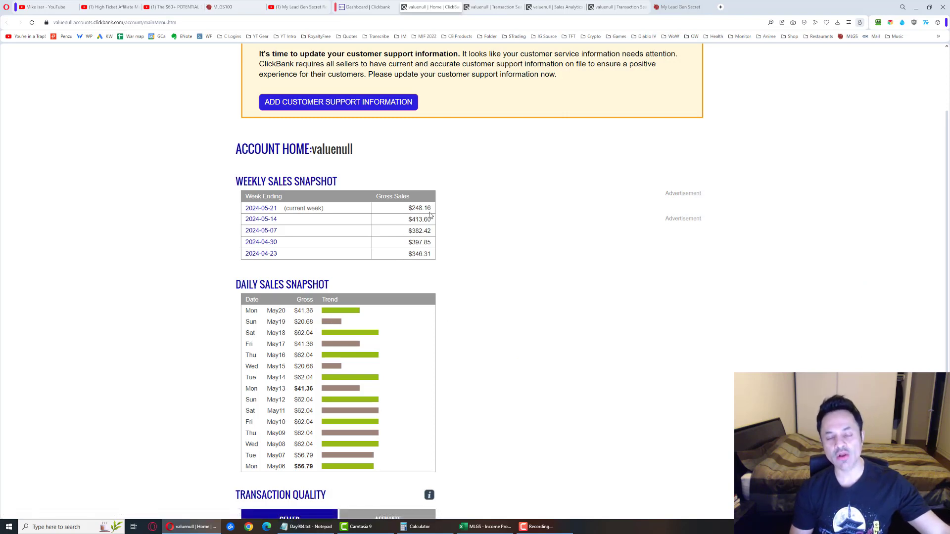
left_click(629, 6)
scroll(218, 371, "down", 1)
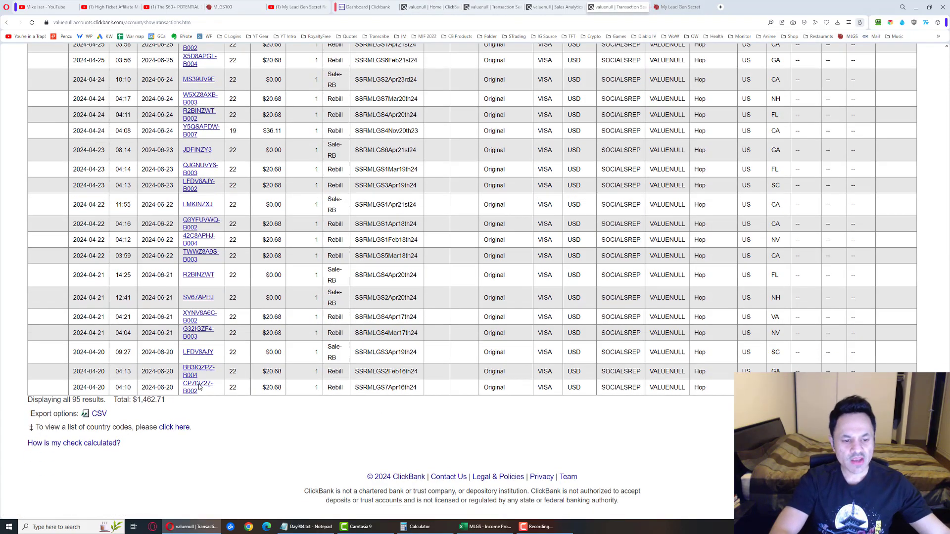
middle_click(189, 388)
middle_click(197, 371)
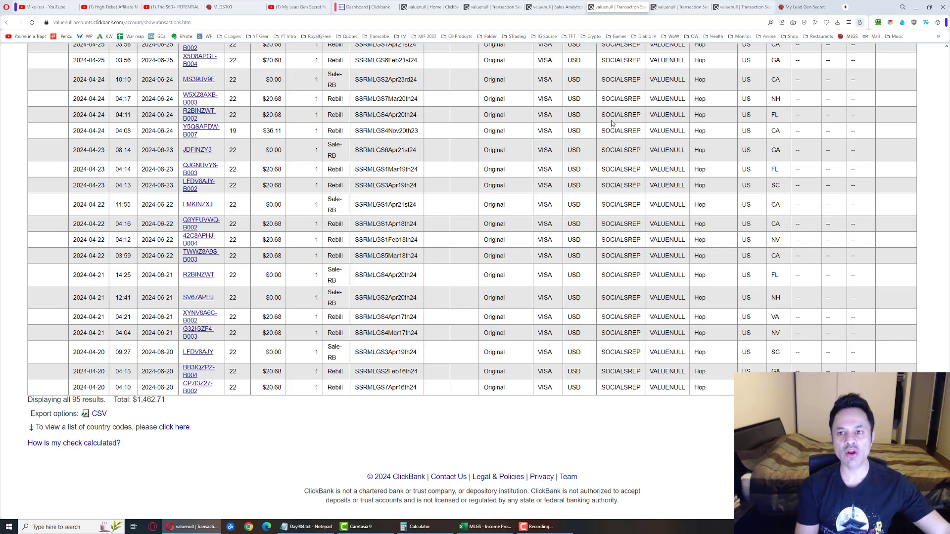
Review the two receipts' details: one subscription CANCELED, the other still active.
left_click(669, 7)
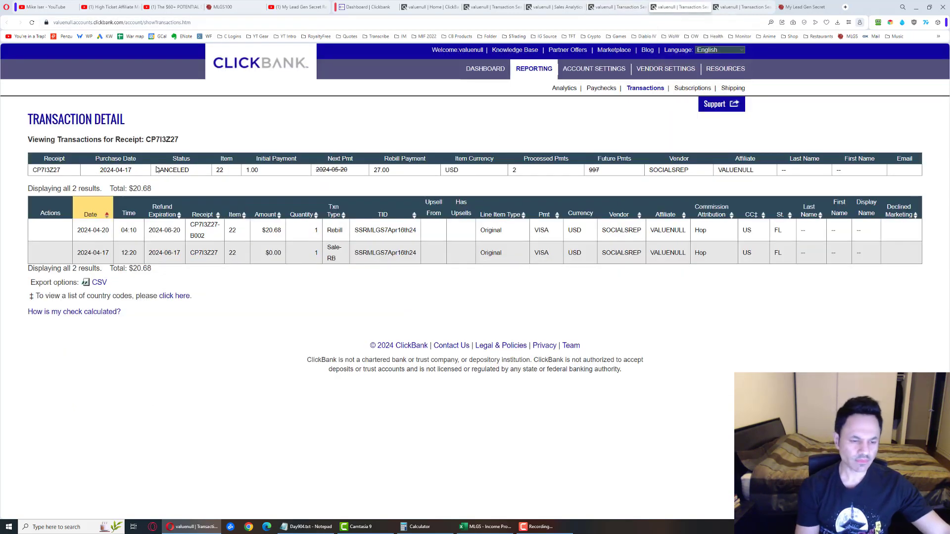
left_click_drag(155, 169, 198, 172)
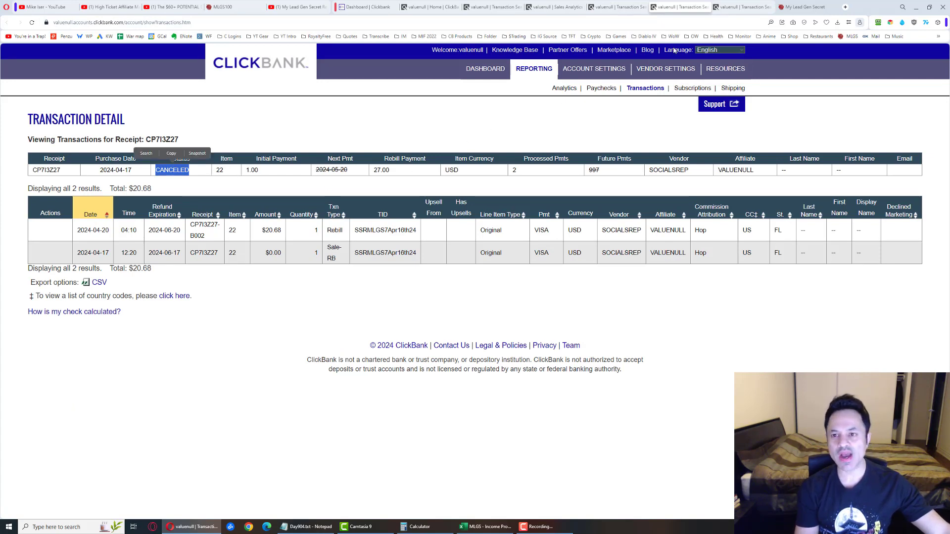
left_click(725, 7)
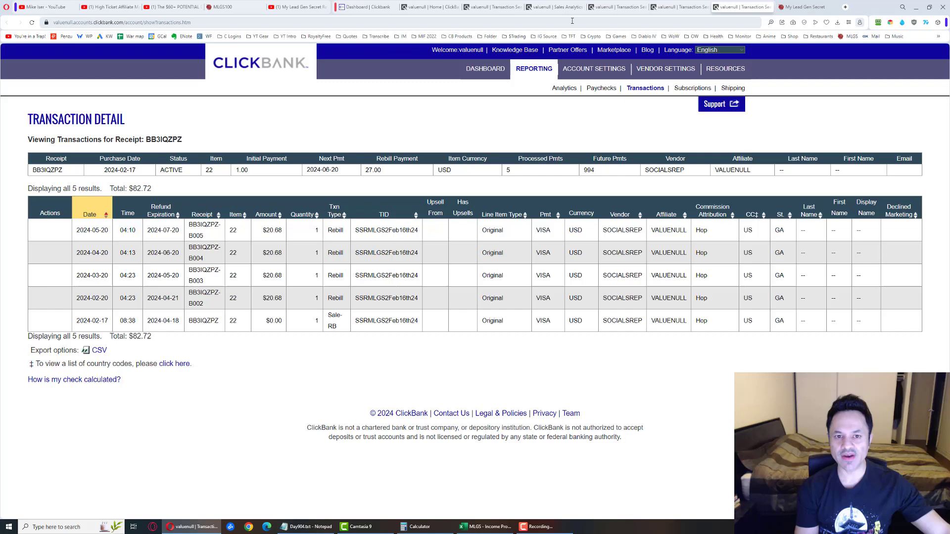
List the May 20 transactions, highlight the Sale-RB row's details and TID, then open Sales Analytics.
left_click(416, 8)
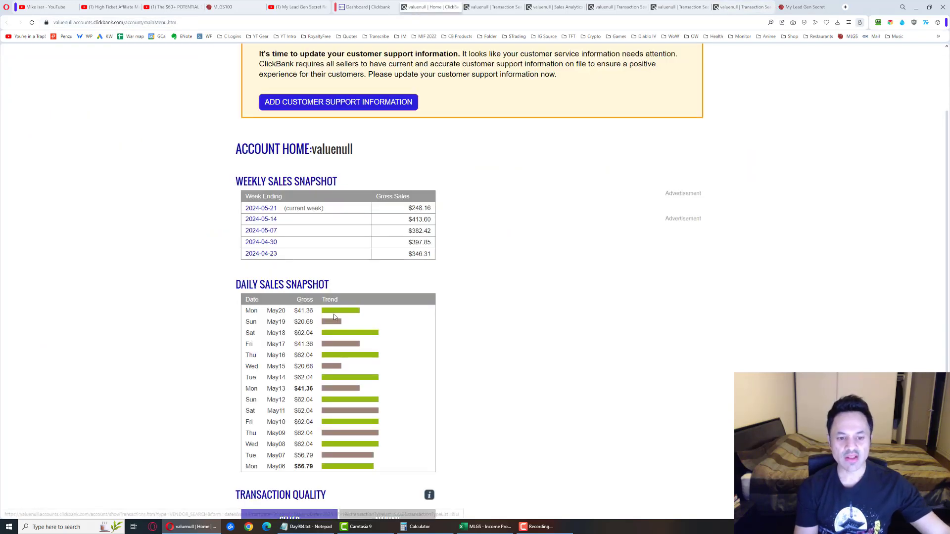
left_click(334, 316)
scroll(297, 257, "down", 1)
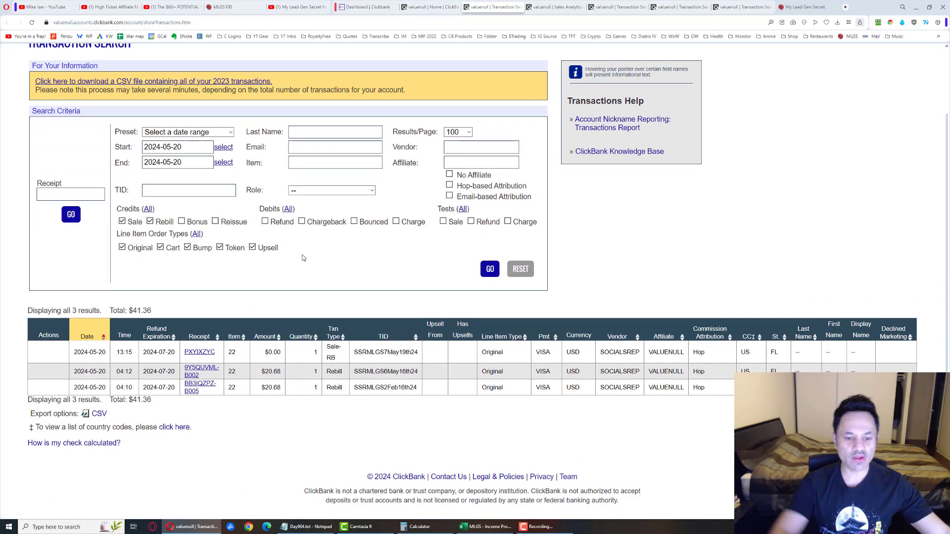
scroll(261, 347, "up", 5)
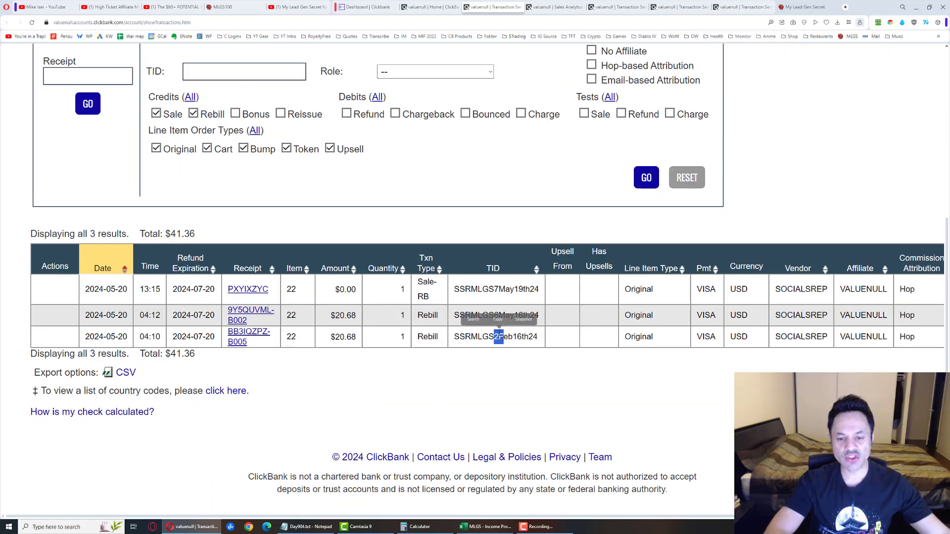
left_click_drag(489, 315, 498, 315)
left_click(454, 382)
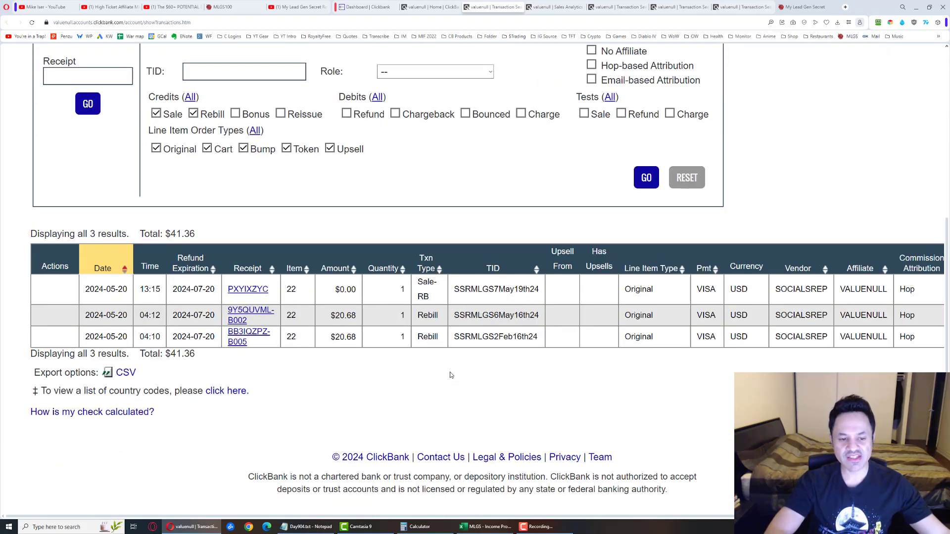
left_click_drag(198, 289, 506, 292)
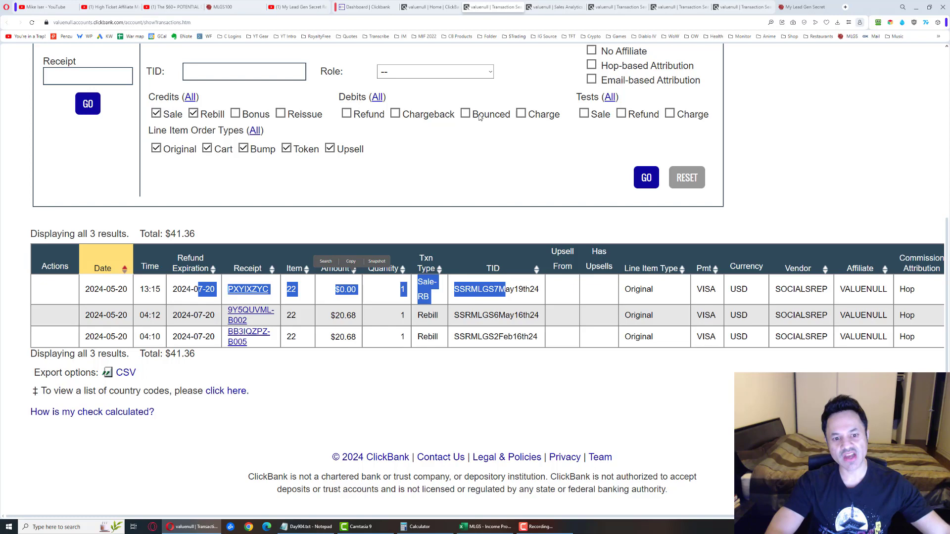
left_click_drag(530, 292, 381, 293)
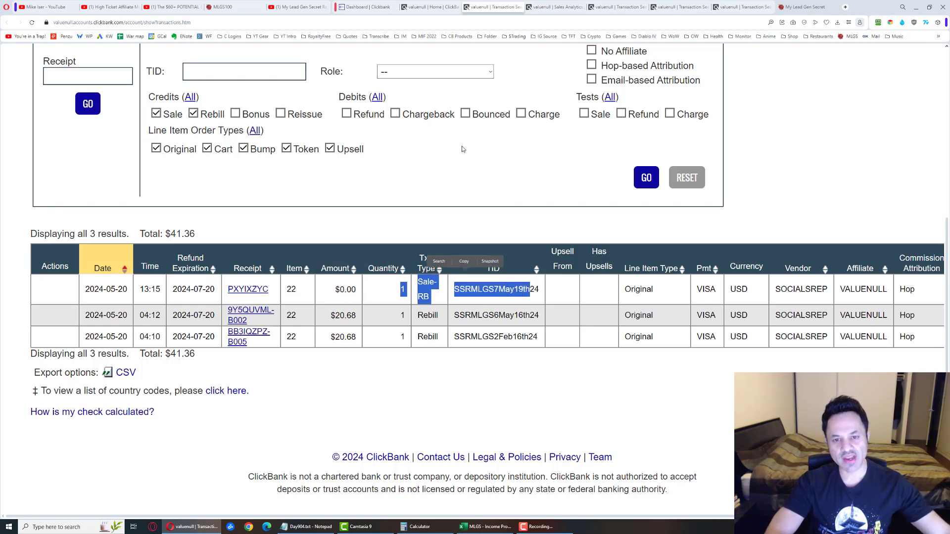
left_click(543, 5)
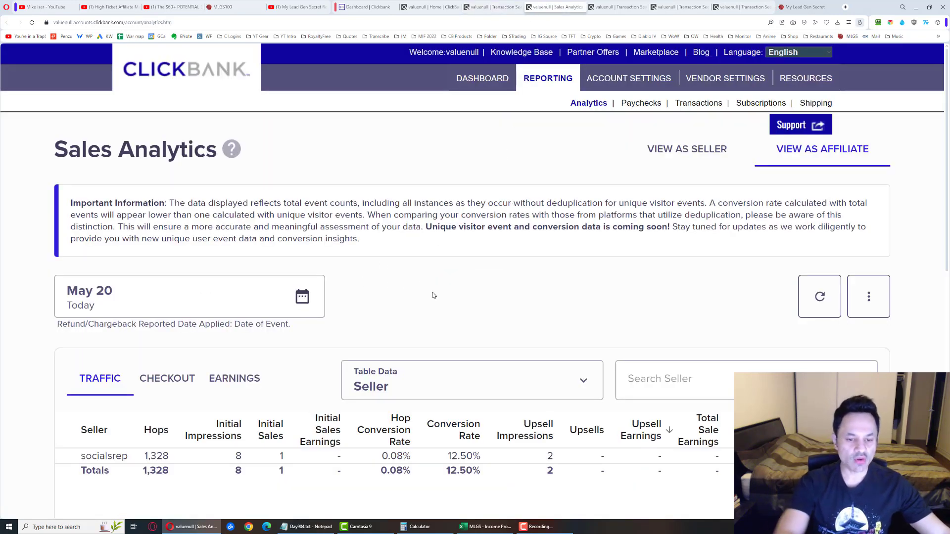
Reload today's Sales Analytics, zoom out, and show earnings per tracking ID totalling $41.36.
key("F5")
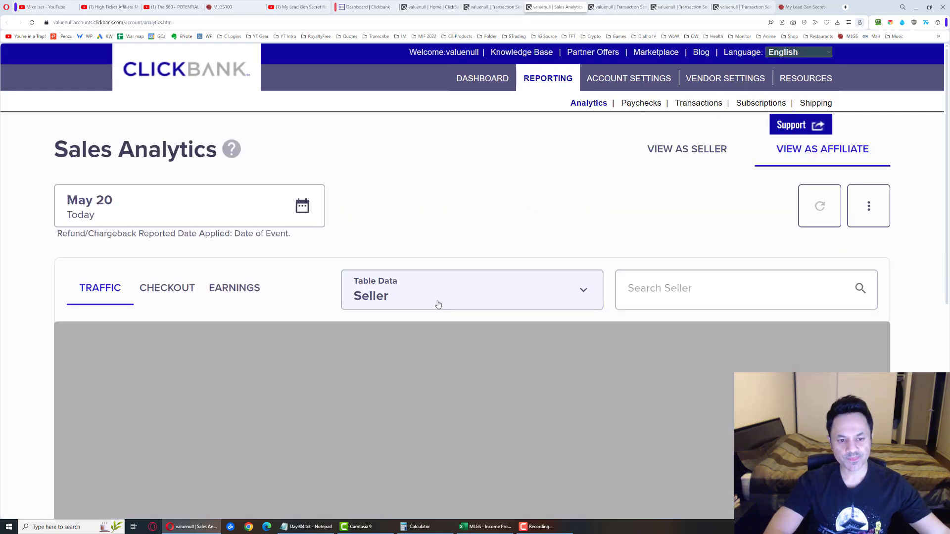
scroll(332, 309, "down", 3)
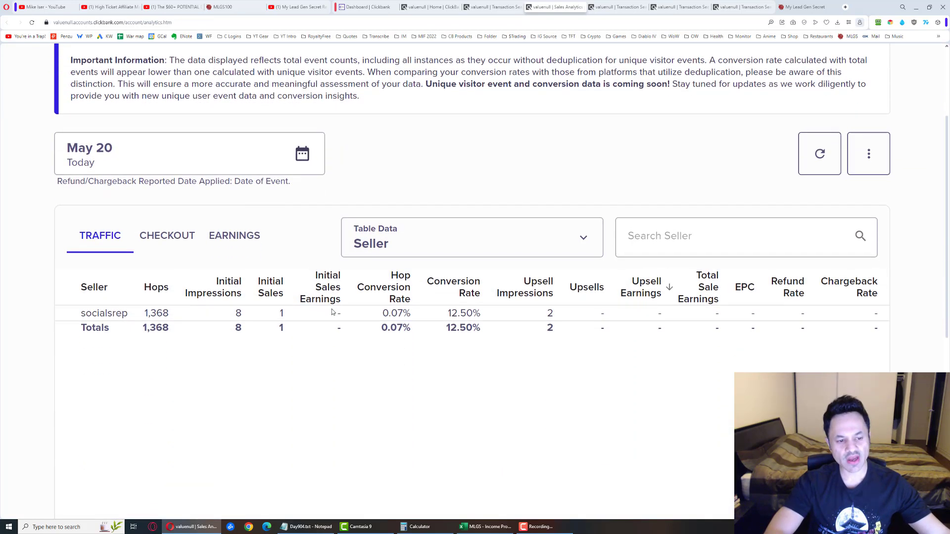
key("ctrl+minus")
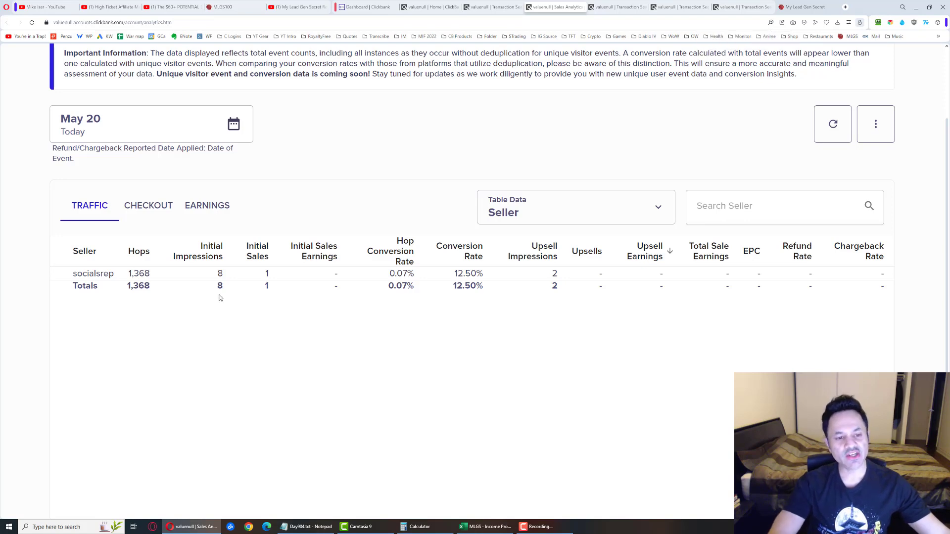
left_click(221, 208)
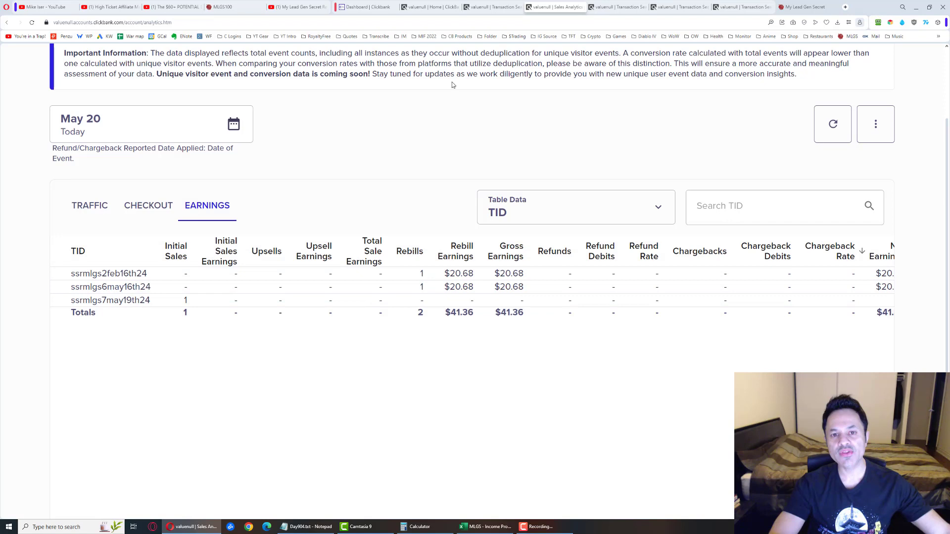
Highlight the April 20 through April 24 rebill transactions day by day, then center the Calculator.
left_click(623, 8)
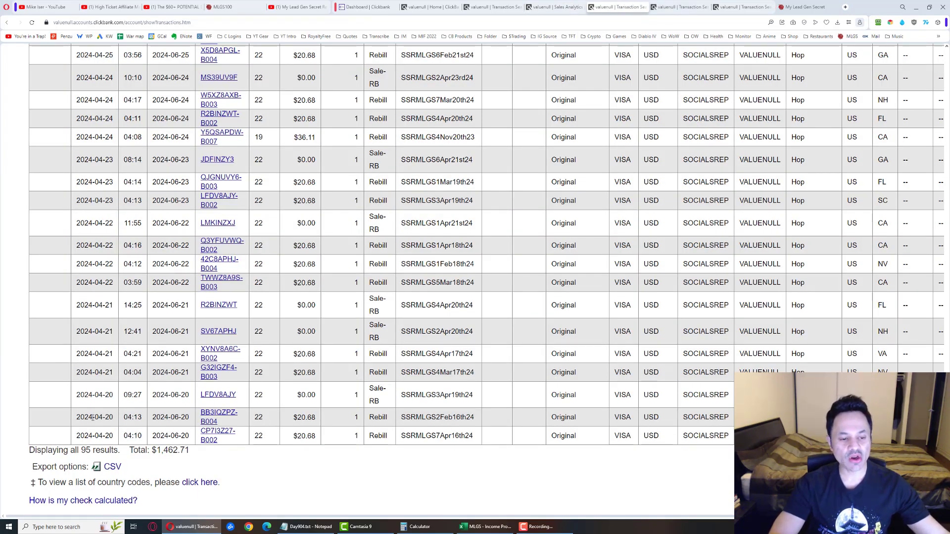
left_click_drag(80, 417, 327, 436)
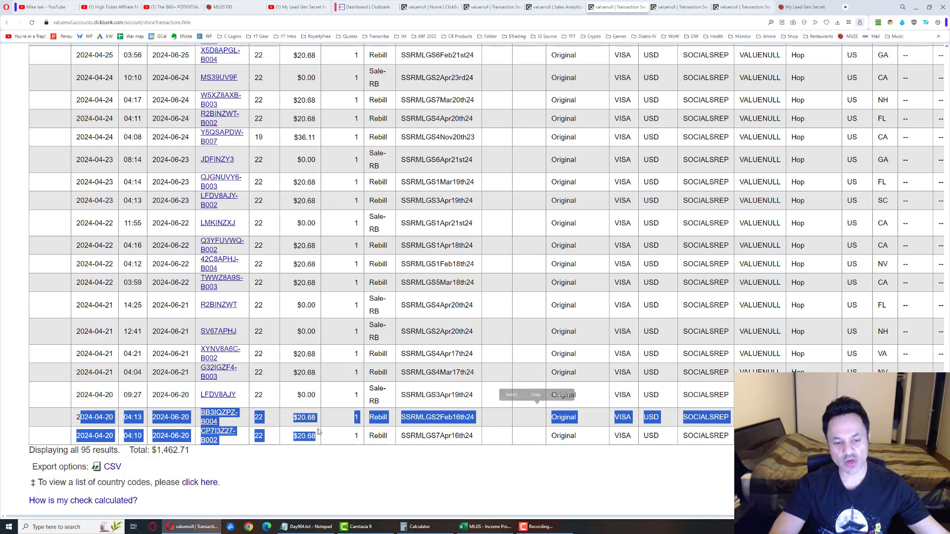
left_click_drag(95, 354, 339, 364)
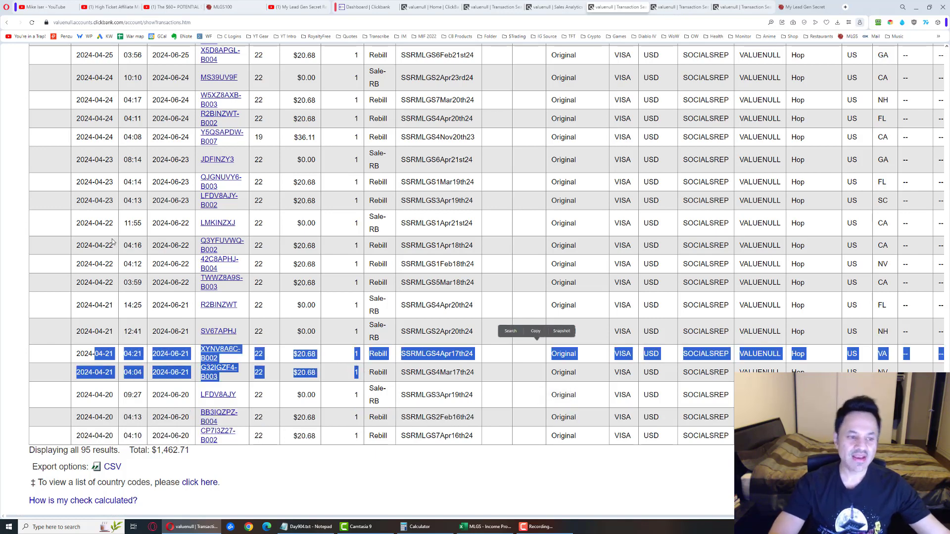
left_click_drag(110, 246, 379, 284)
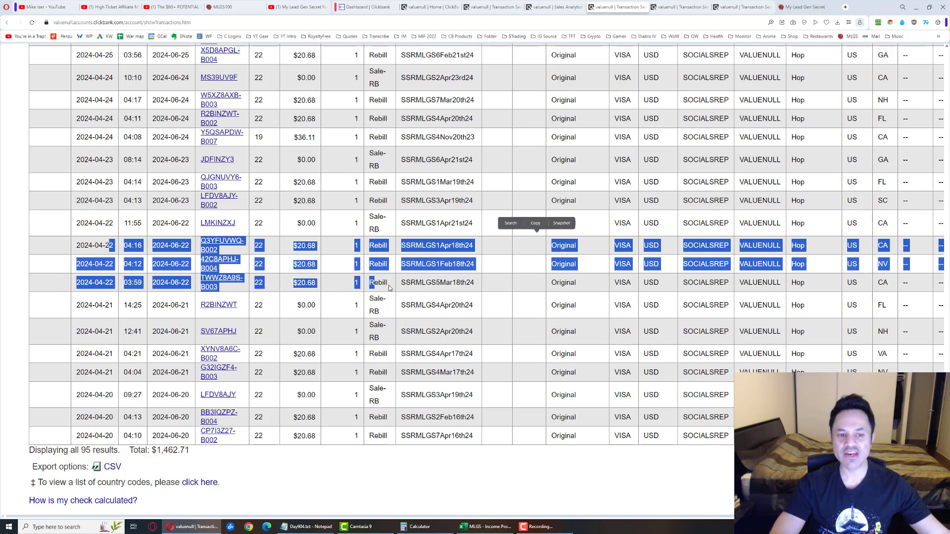
left_click(91, 184)
left_click_drag(91, 184, 378, 203)
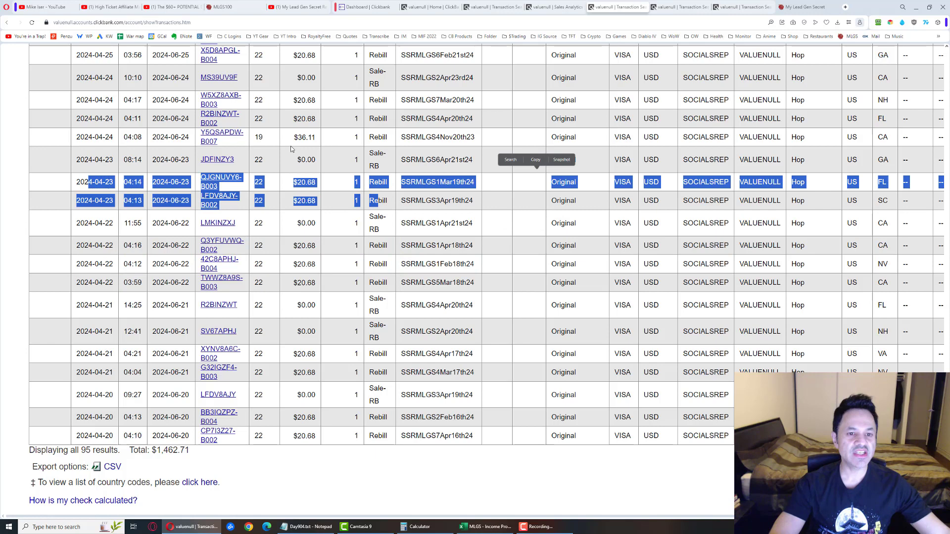
left_click_drag(338, 140, 160, 103)
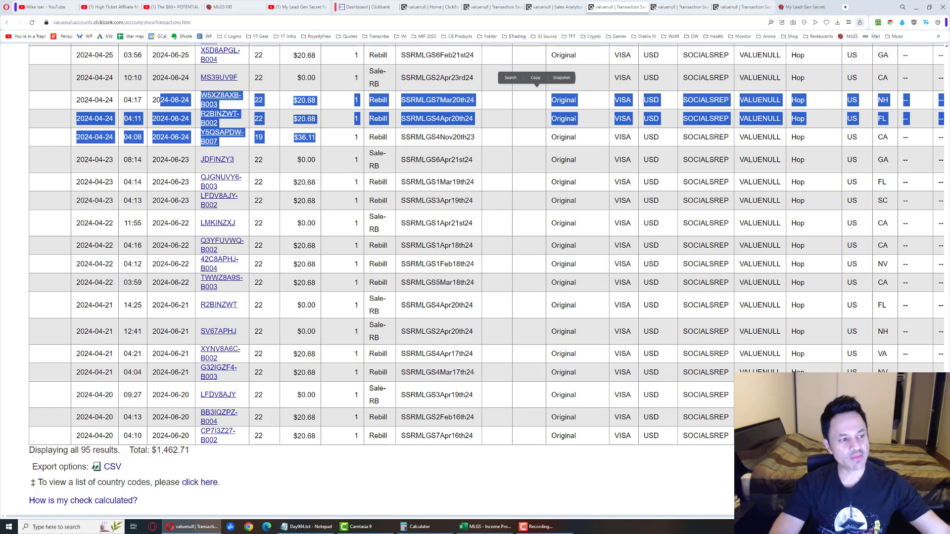
key("alt+Tab")
left_click_drag(30, 130, 357, 156)
Compute 36 + 20 + 20 + 20 = 96 in Calculator, then minimize it.
left_click(348, 238)
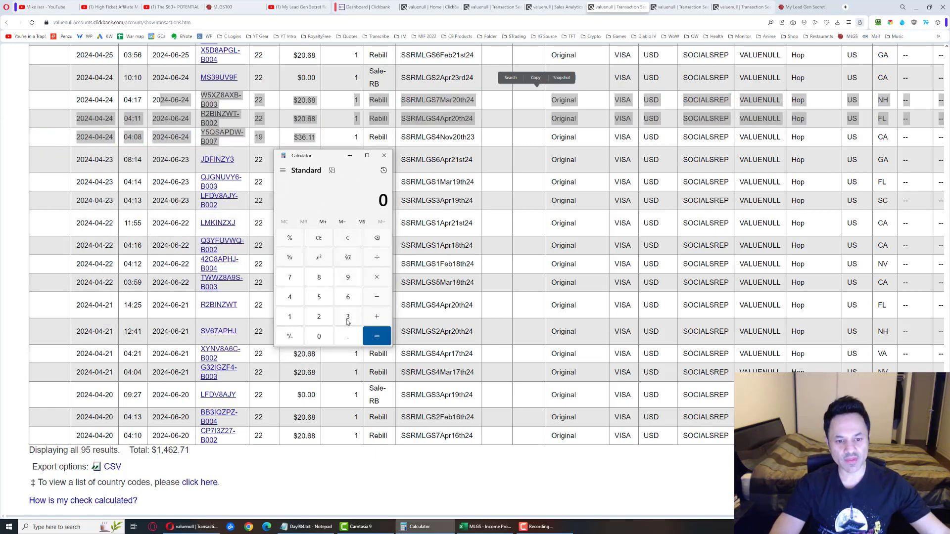
left_click(348, 317)
left_click(348, 297)
left_click(376, 317)
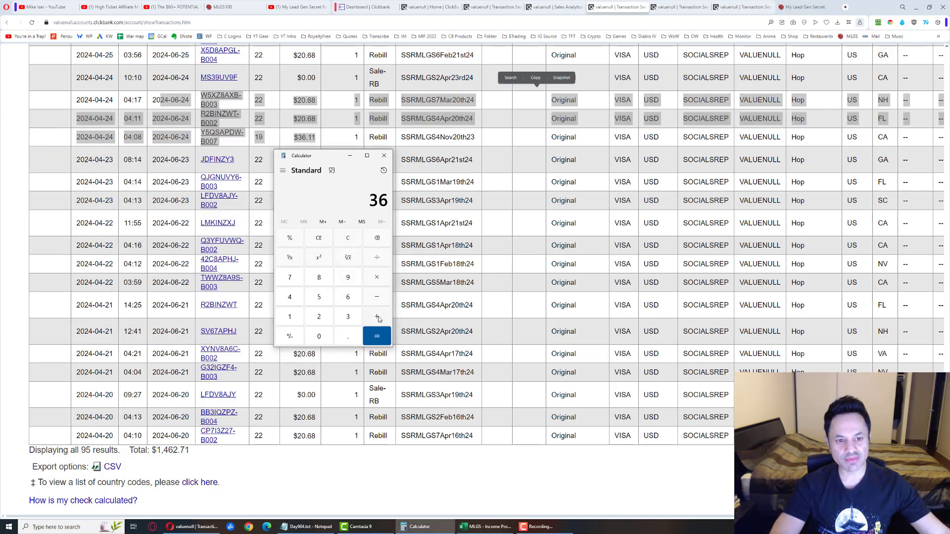
left_click(319, 317)
left_click(319, 337)
left_click(368, 338)
left_click(370, 340)
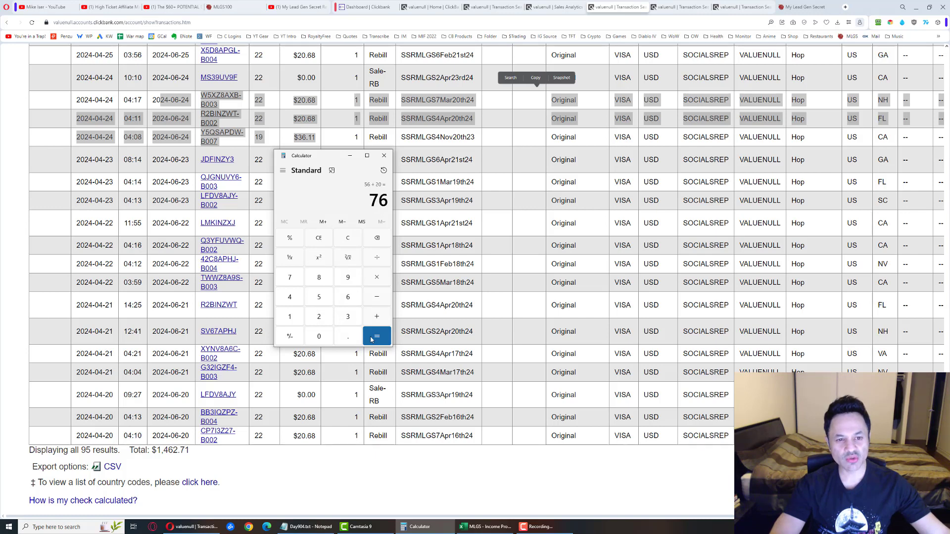
left_click(370, 339)
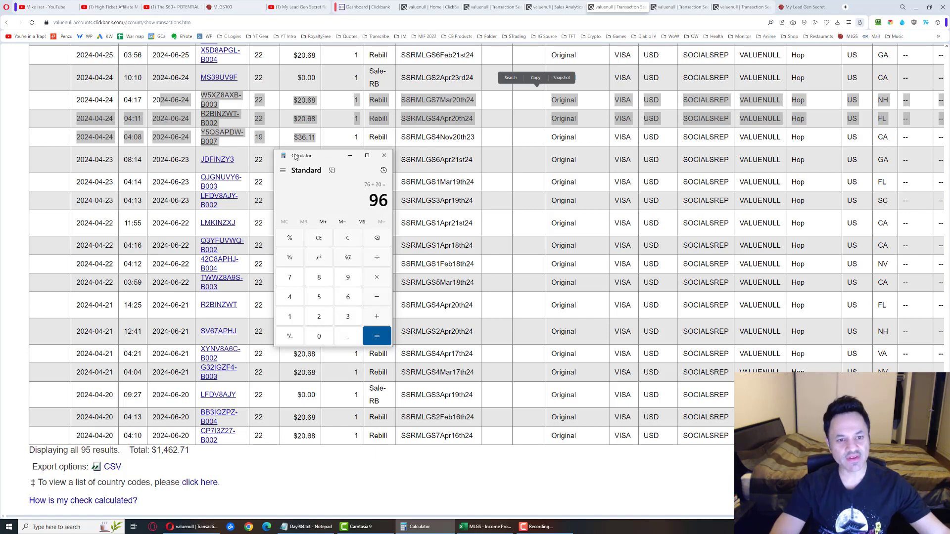
left_click(350, 156)
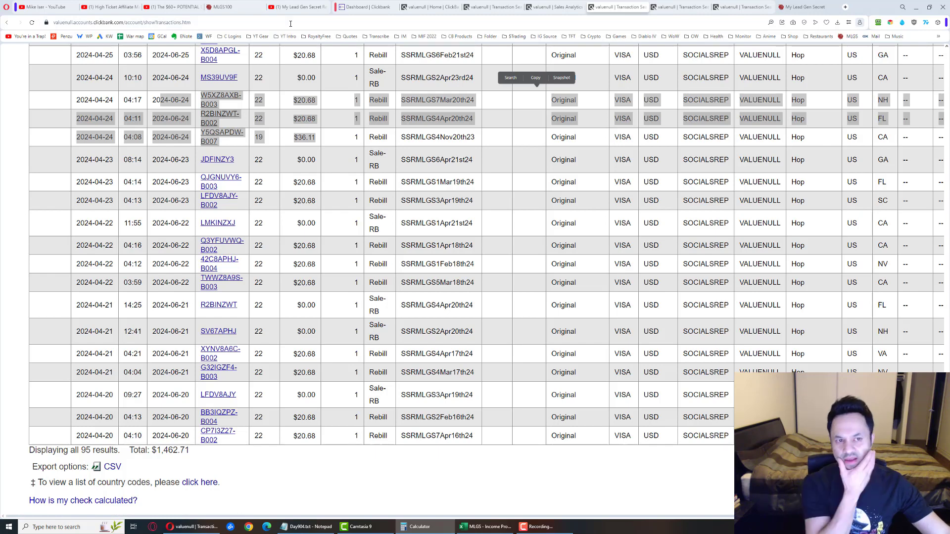
Check the Dashboard and Home sales snapshots and a transaction detail, then bring up MLGS - Income Projections.xlsx.
left_click(362, 11)
left_click(430, 7)
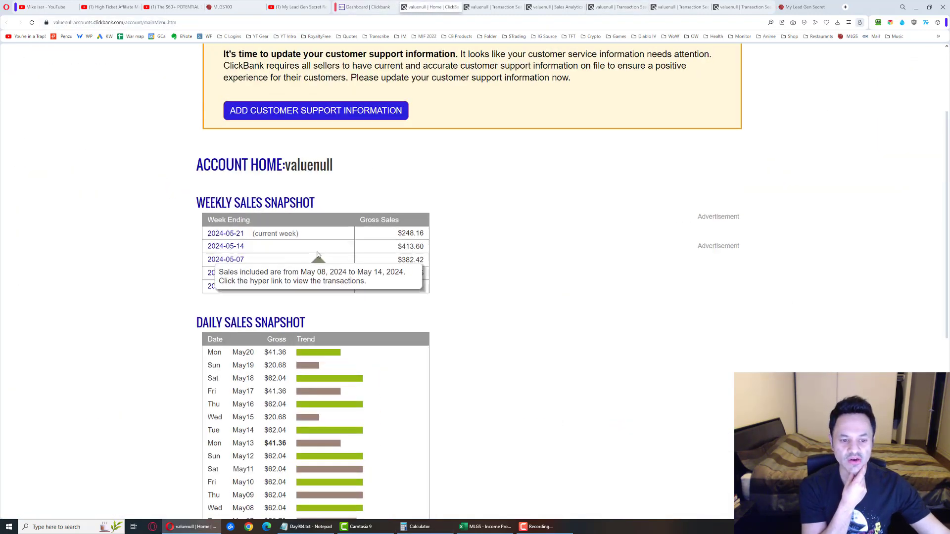
scroll(311, 337, "down", 3)
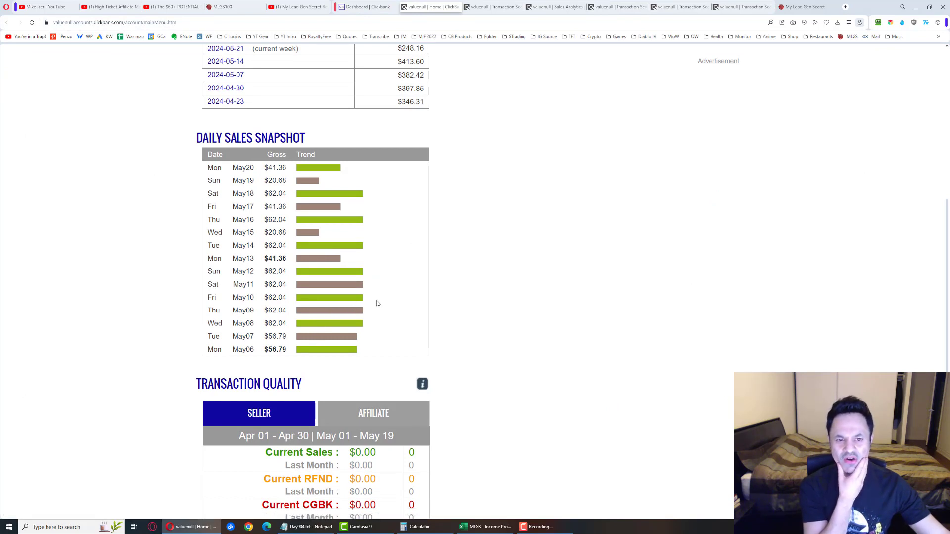
scroll(377, 304, "up", 1)
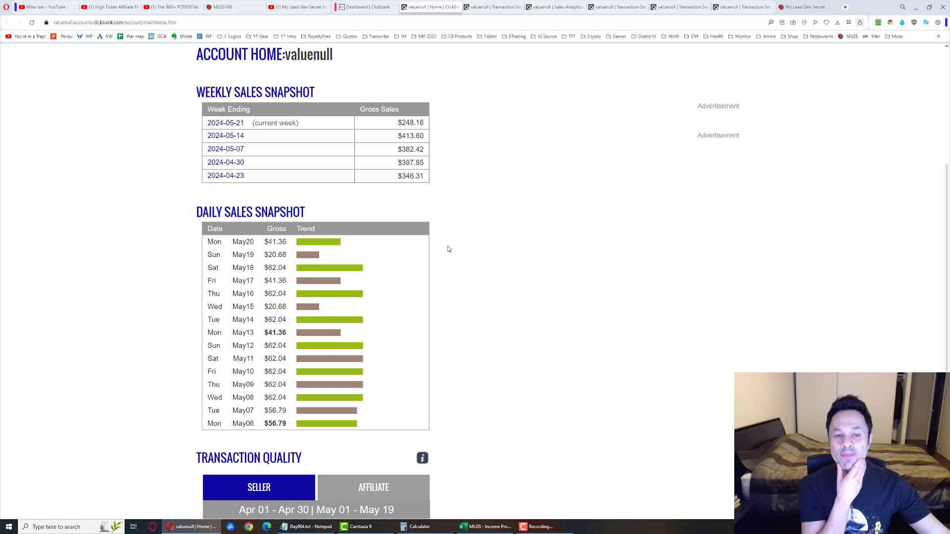
left_click(666, 7)
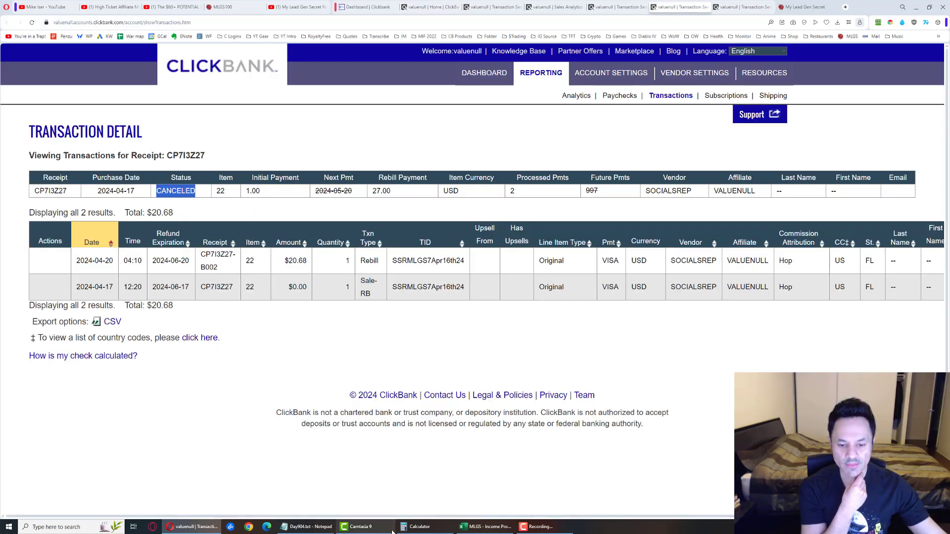
left_click(485, 526)
Maximize Excel and check May 2024 income plus running gross and net totals in E31, F31, G31.
double_click(334, 39)
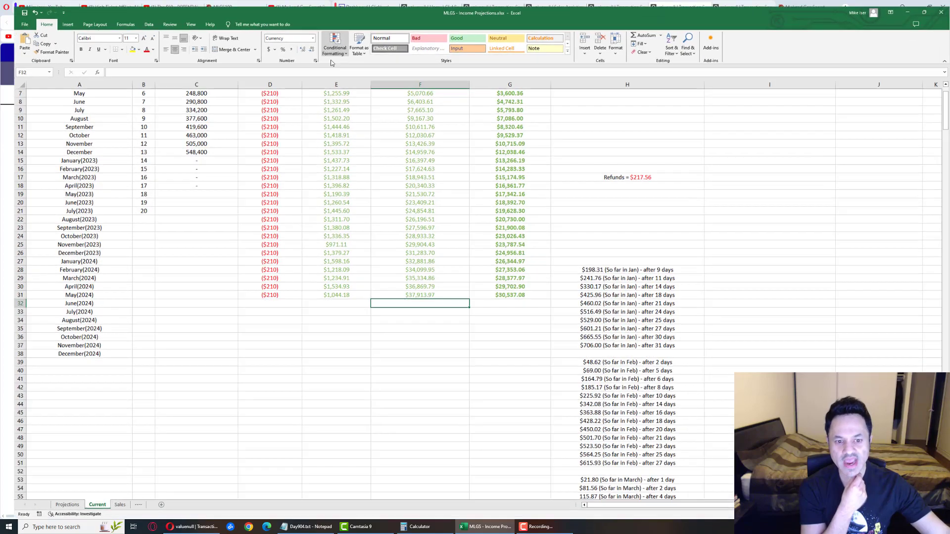
scroll(306, 151, "down", 2)
scroll(282, 230, "up", 3)
scroll(304, 338, "up", 3)
scroll(305, 338, "up", 2)
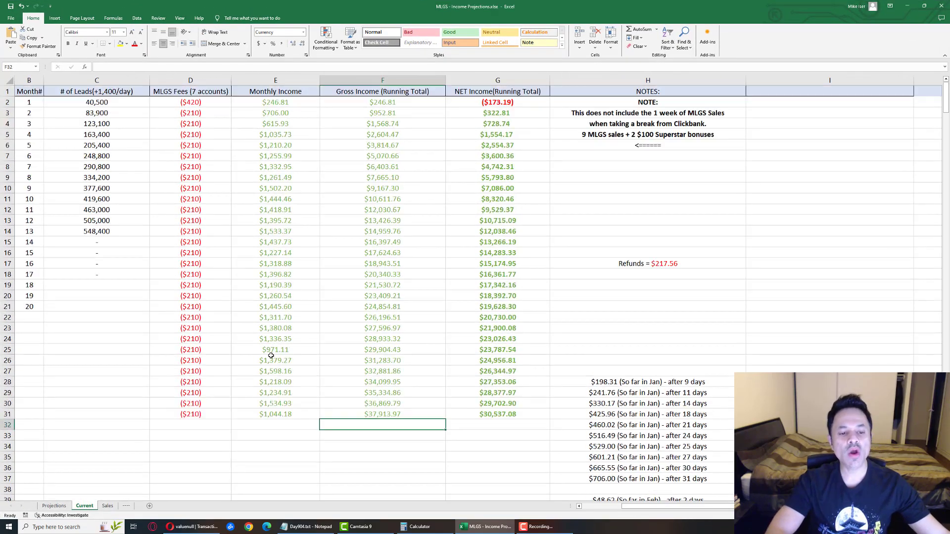
left_click(266, 415)
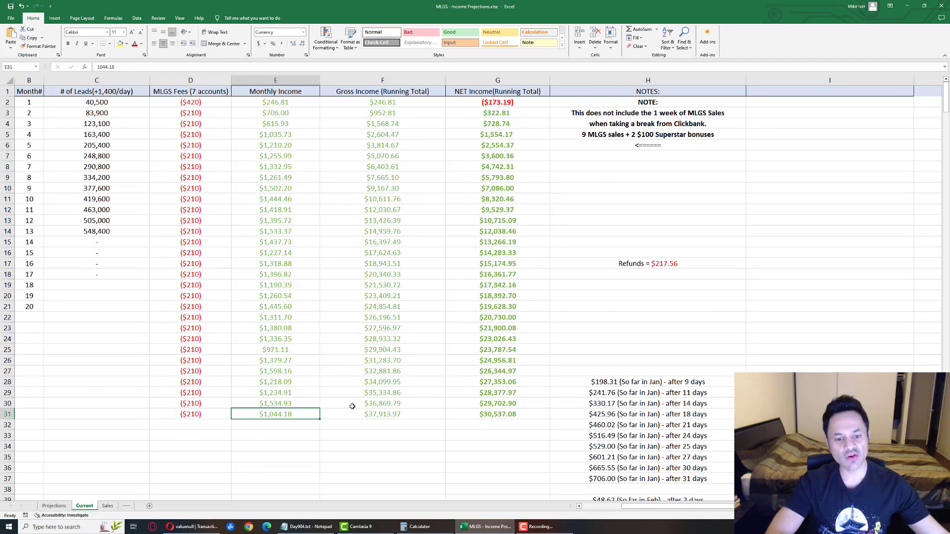
left_click(359, 417)
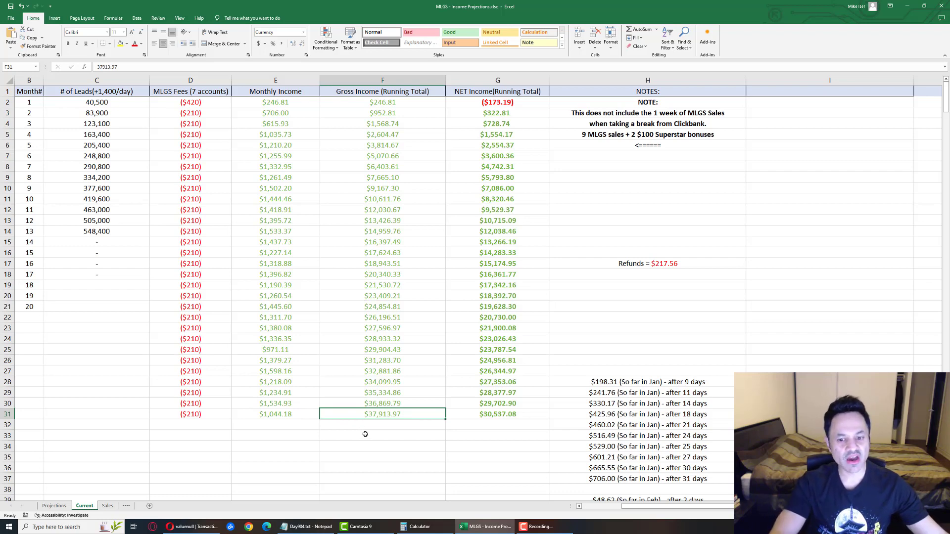
left_click(464, 420)
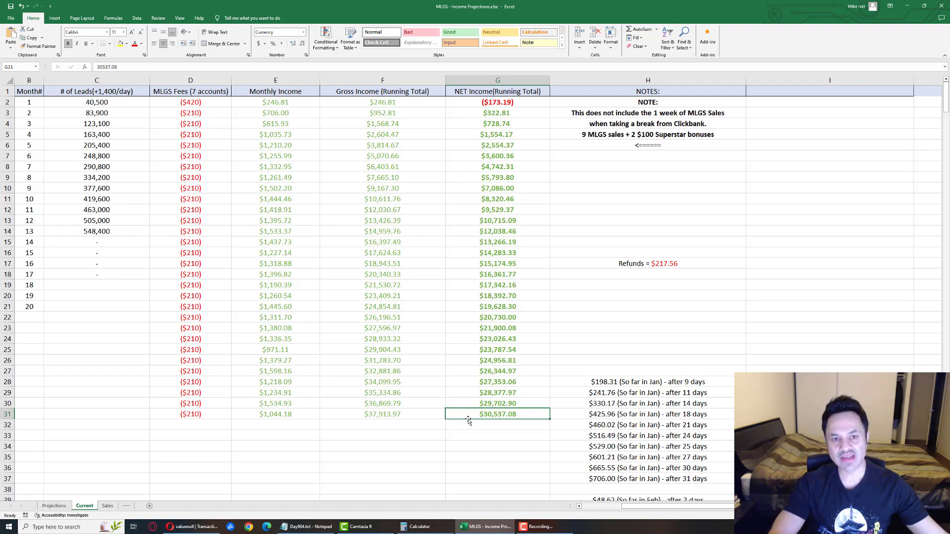
On the Sales sheet, check recent row 7 sales and MLGS 2 and MLGS 6 totals, then return to YouTube.
left_click(107, 506)
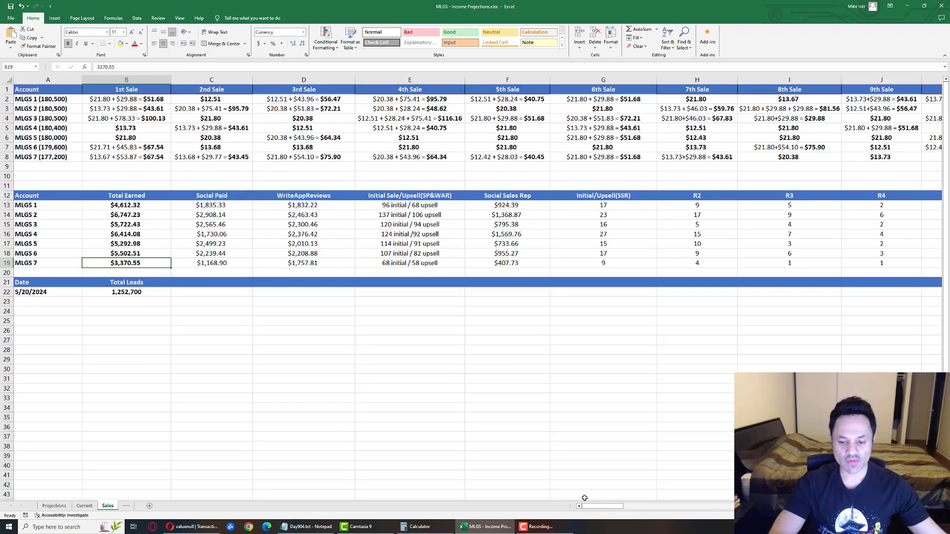
left_click_drag(587, 506, 597, 506)
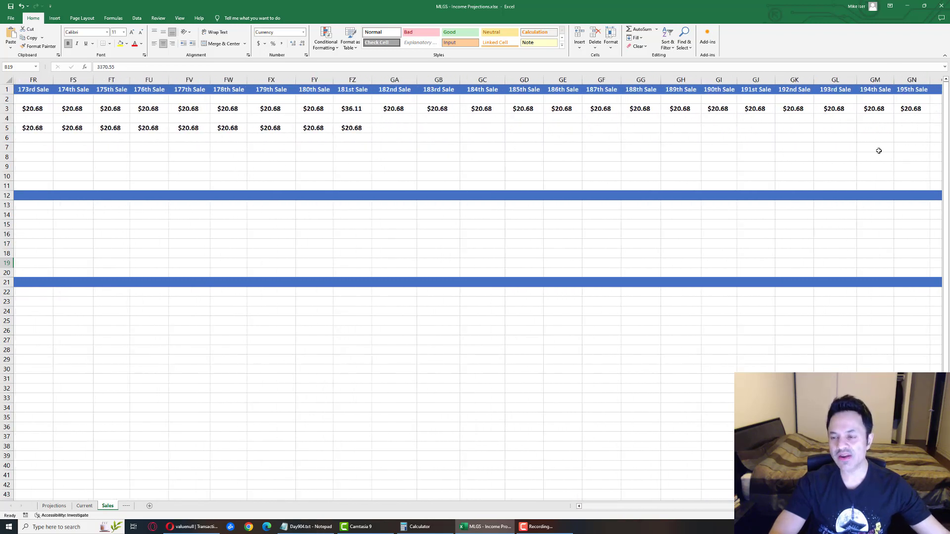
left_click(38, 147)
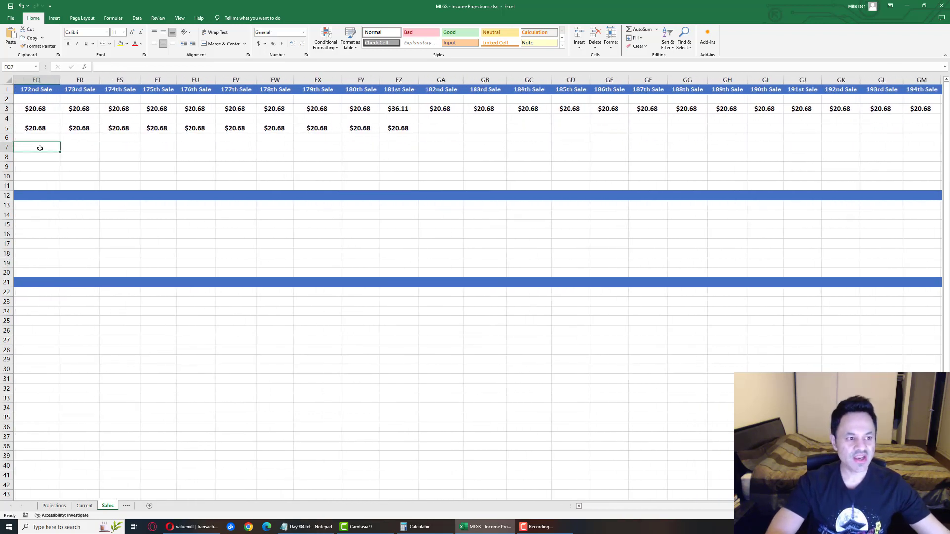
key("Left")
key("Left")
key("Left")
key("Left")
key("Left")
key("Left")
key("Left")
key("Left")
key("Left")
key("Left")
key("Left")
key("Left")
key("Left")
key("Left")
key("Left")
key("Left")
key("Left")
key("Left")
key("Left")
key("Left")
key("Right")
key("Right")
key("Right")
key("Right")
key("Right")
key("Right")
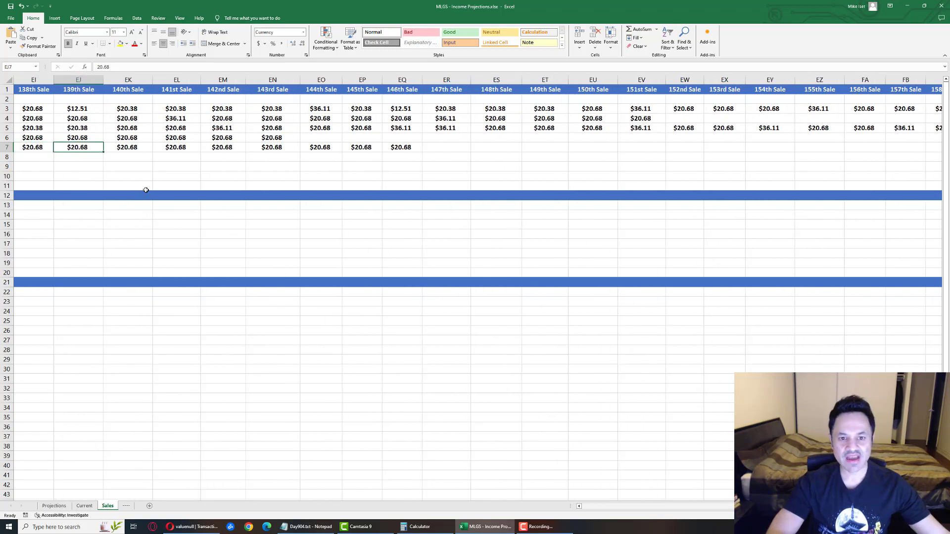
key("Right")
key("Right")
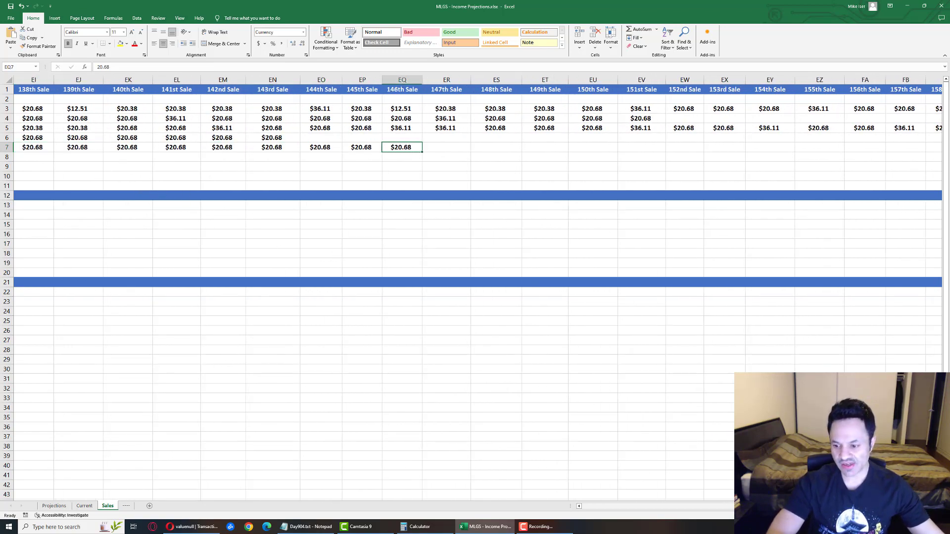
key("ctrl+Home")
left_click(102, 216)
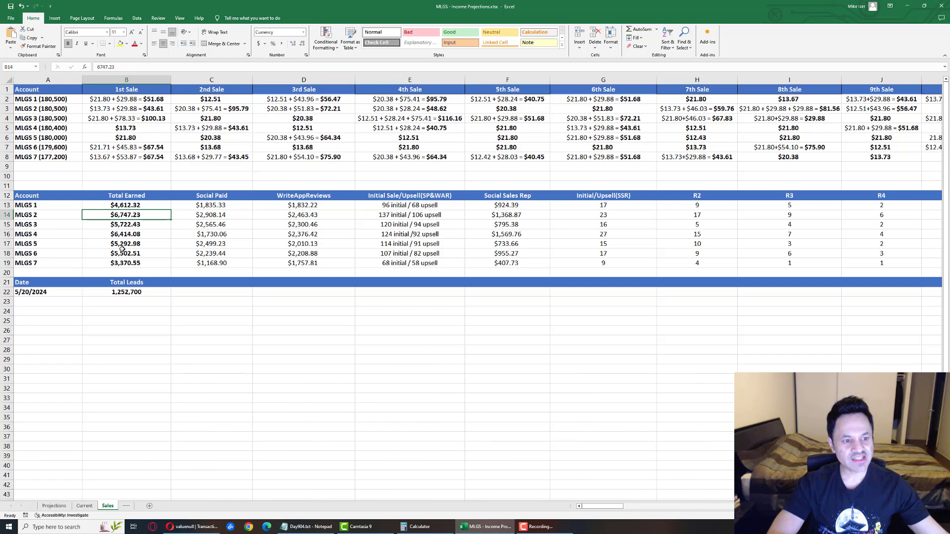
key("Down")
key("Down")
key("Down")
key("Down")
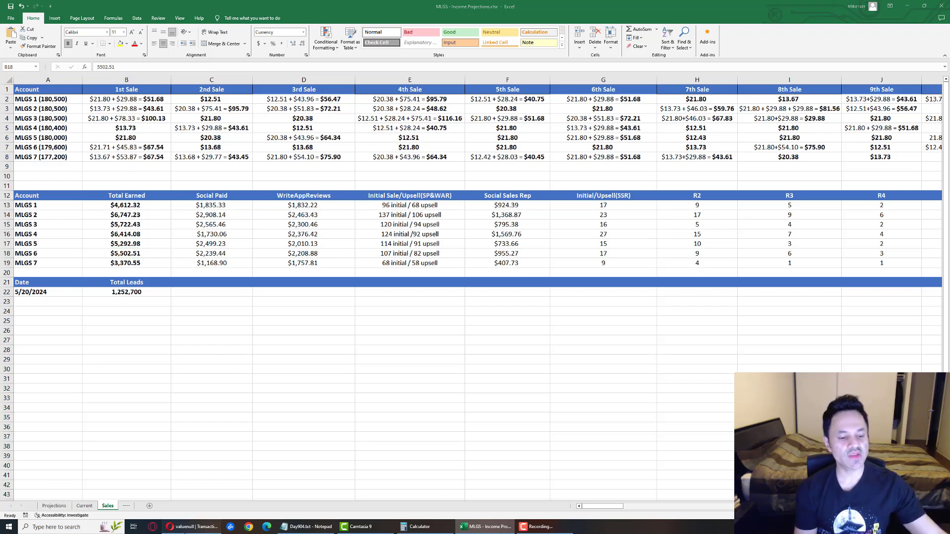
left_click(193, 527)
left_click(173, 7)
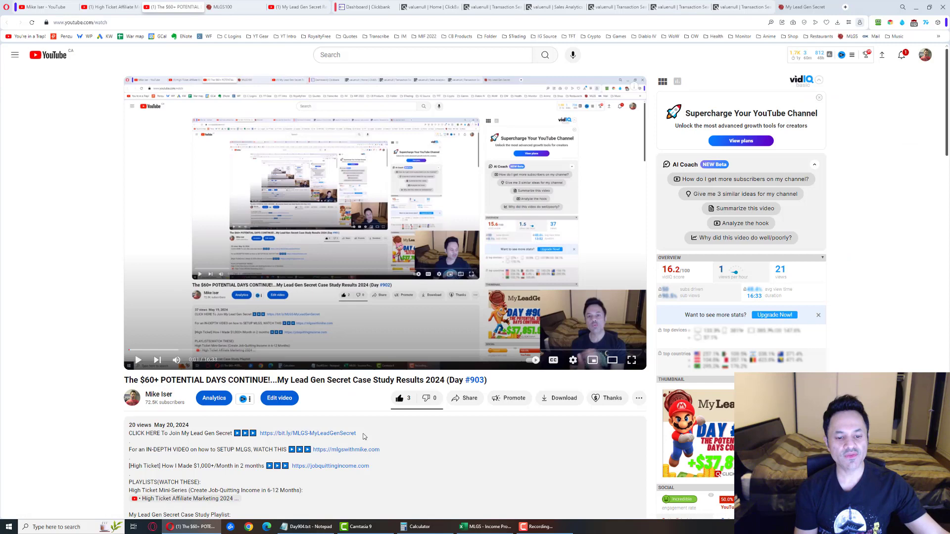
left_click_drag(357, 434, 258, 434)
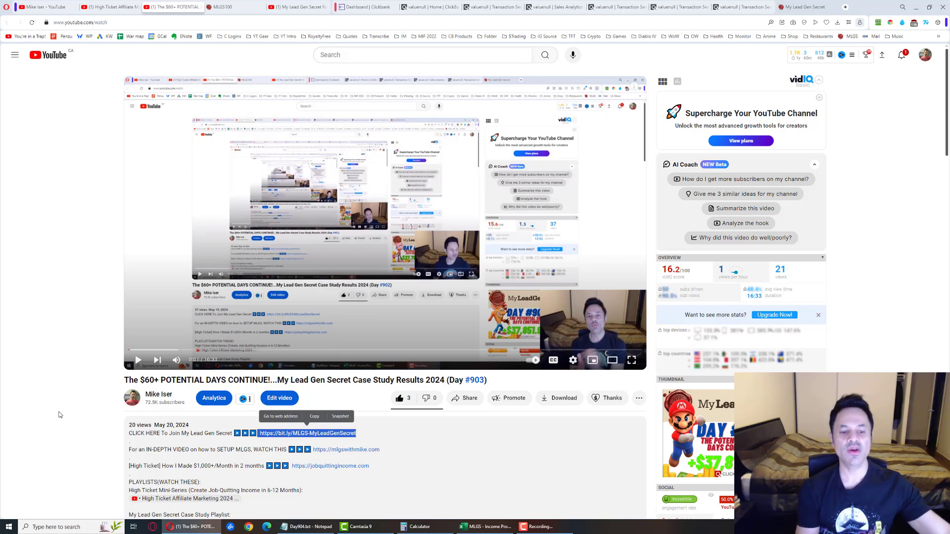
Scroll the MLGS100 sales page, open and dismiss the JOIN MLGS NOW sign-up form, then return to Account Overview.
left_click(225, 7)
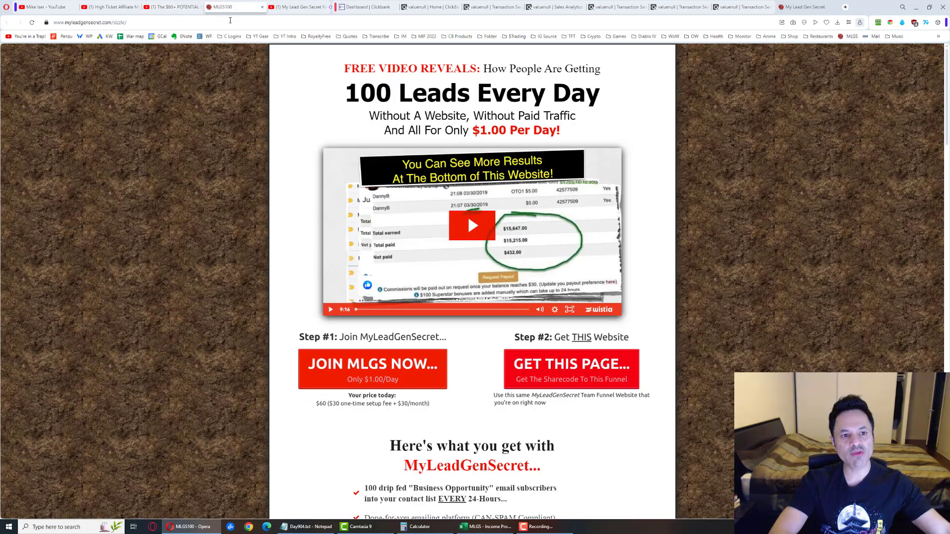
scroll(273, 273, "down", 3)
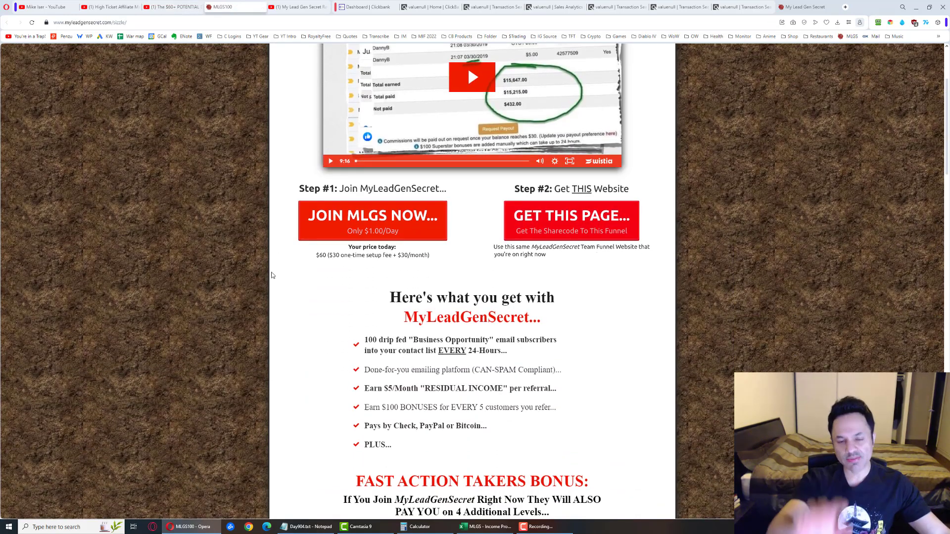
scroll(272, 277, "down", 2)
scroll(282, 287, "up", 4)
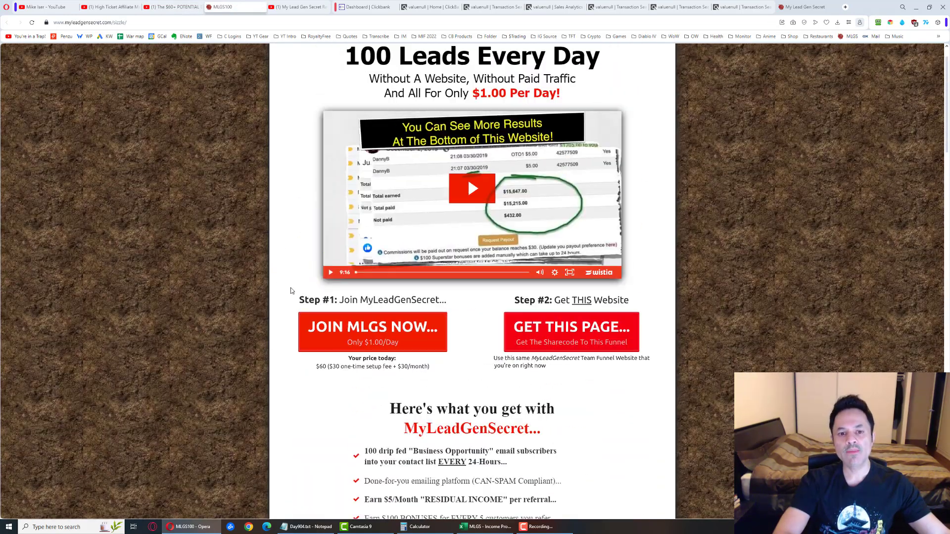
left_click(358, 337)
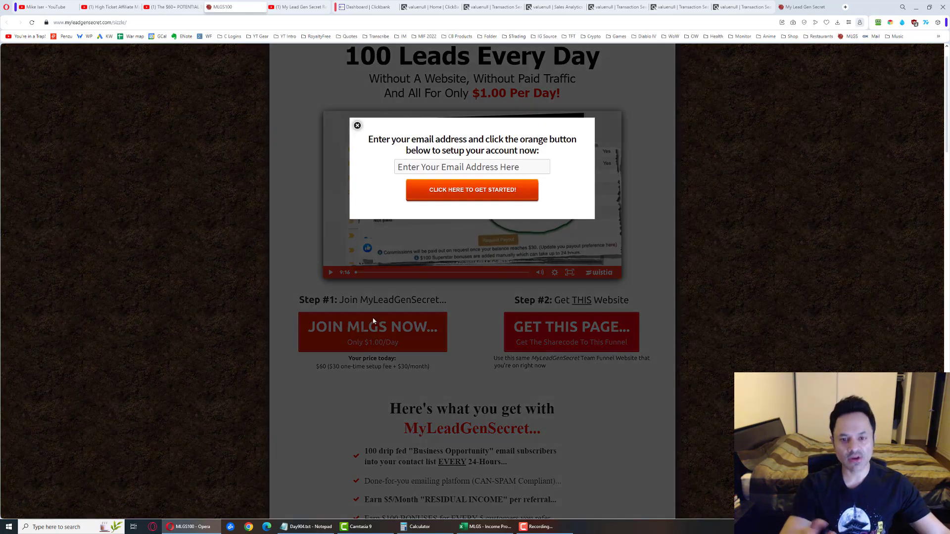
left_click(357, 125)
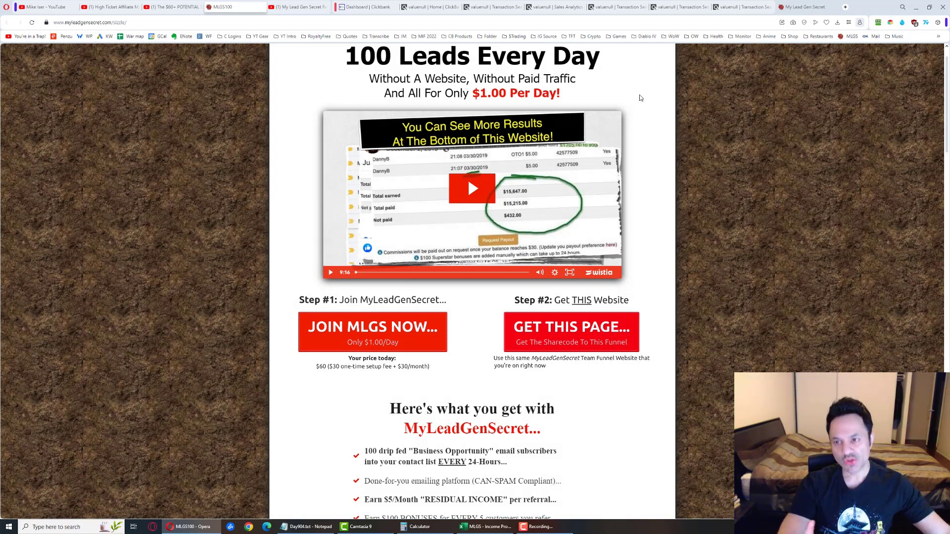
left_click(802, 7)
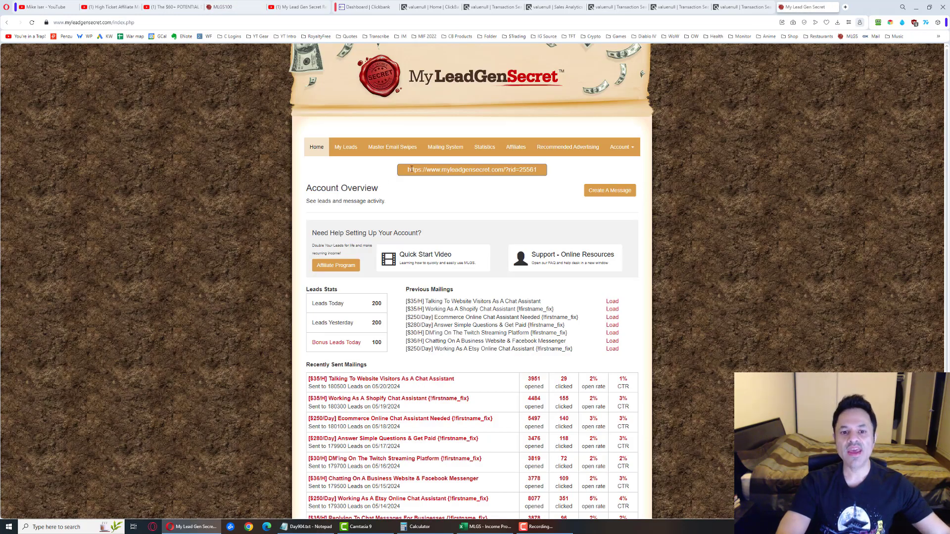
Highlight the account's referral link on the MyLeadGenSecret dashboard.
left_click_drag(407, 169, 577, 171)
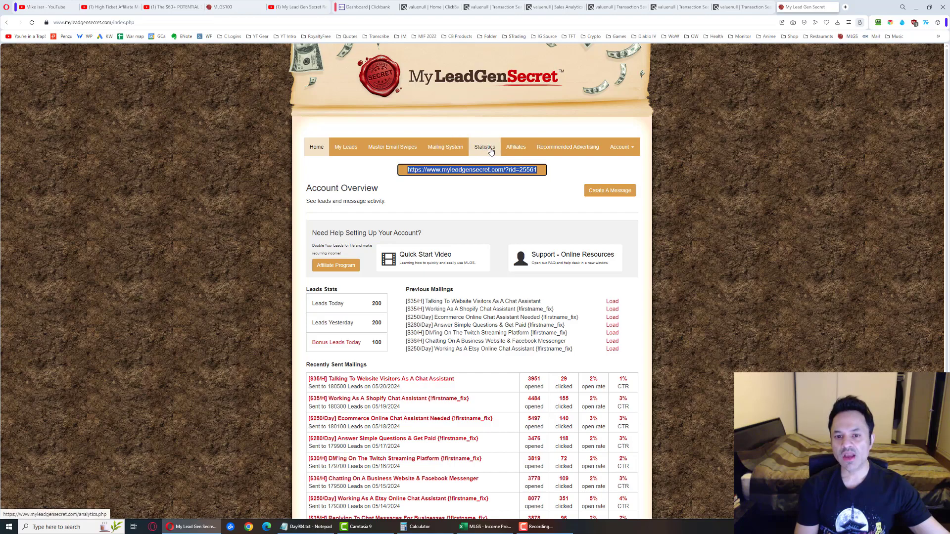
Open the Mailing System page and add all lead dates to the mailing.
left_click(450, 147)
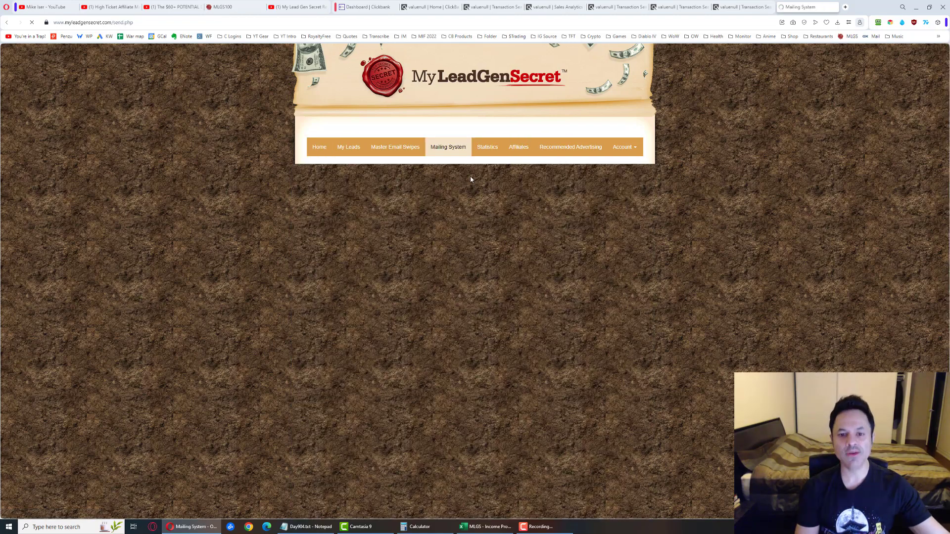
left_click(377, 274)
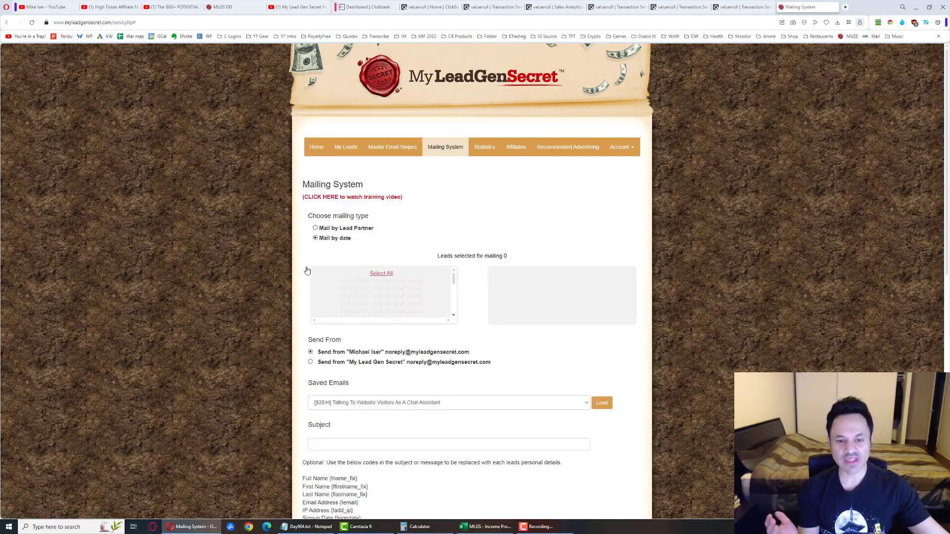
scroll(396, 177, "down", 5)
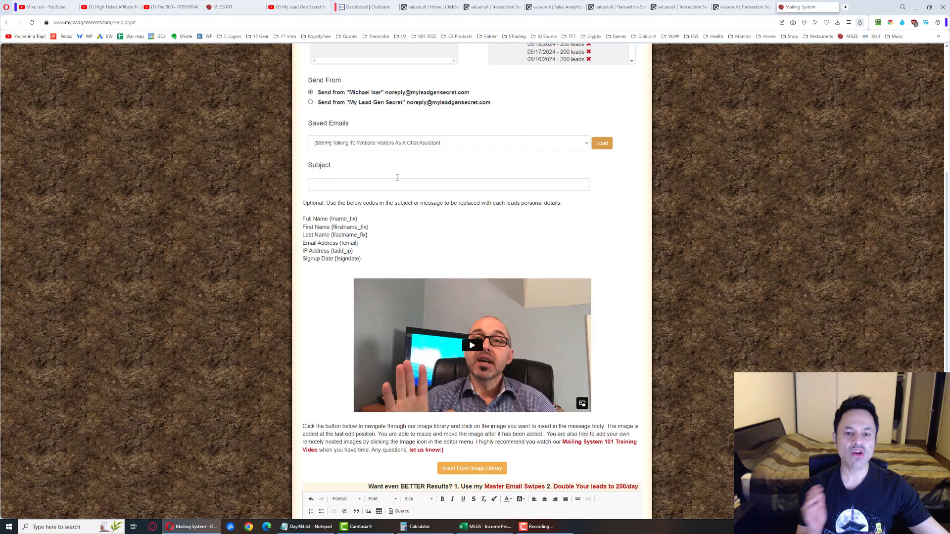
Load the saved $35/H chat-assistant email and check its application link's address without changes.
left_click(602, 143)
scroll(386, 264, "down", 4)
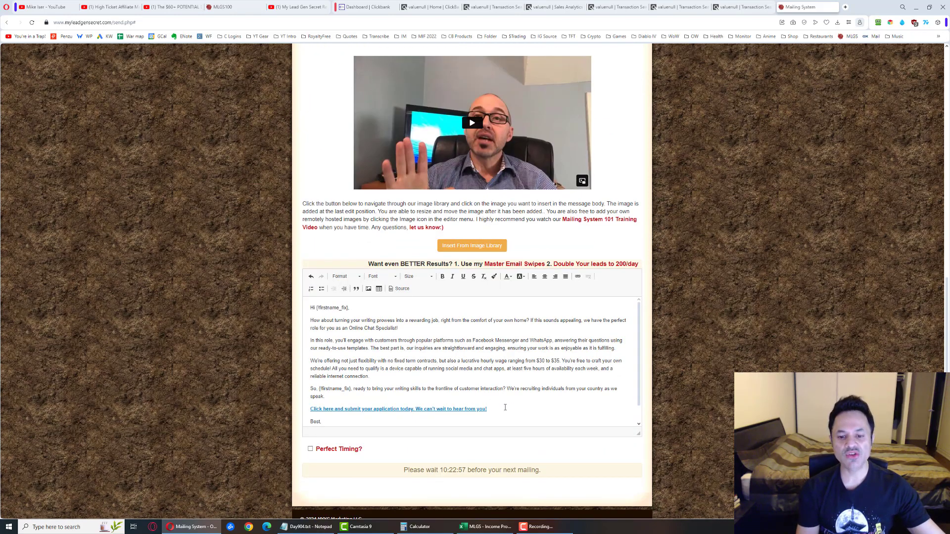
left_click_drag(490, 409, 374, 409)
left_click(578, 276)
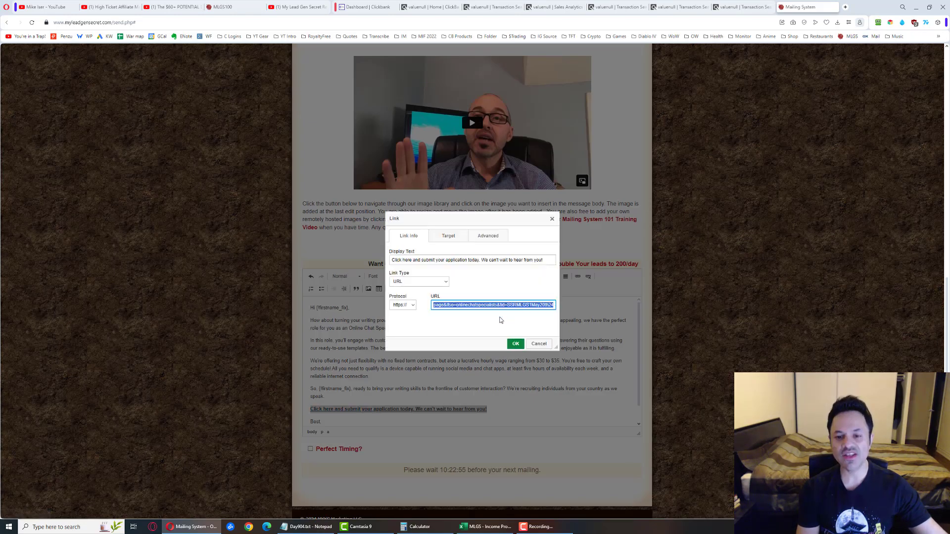
left_click(539, 344)
left_click(210, 384)
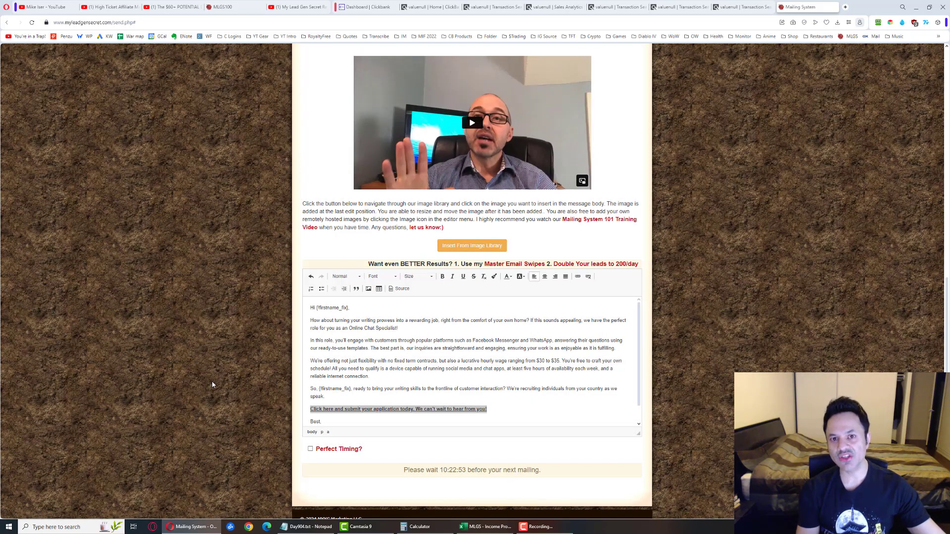
scroll(211, 381, "down", 2)
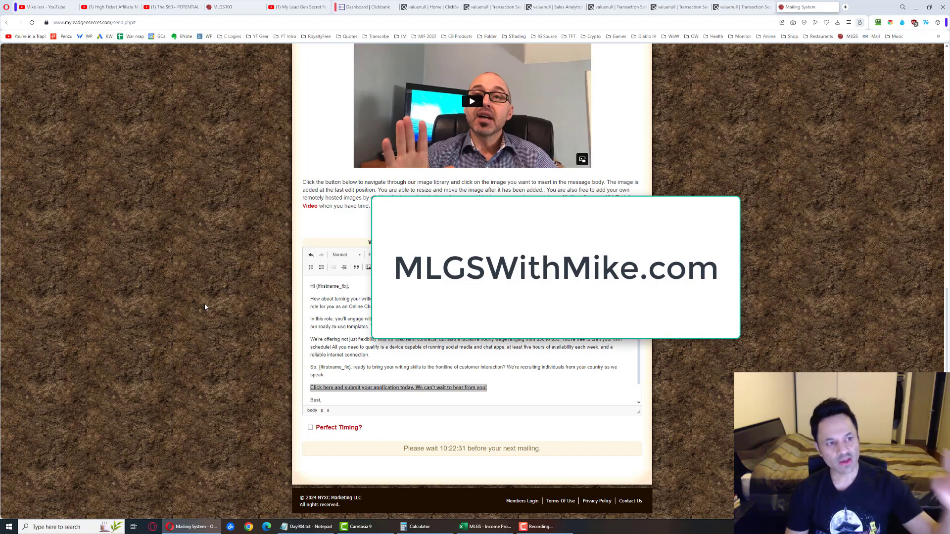
left_click(111, 7)
left_click(173, 7)
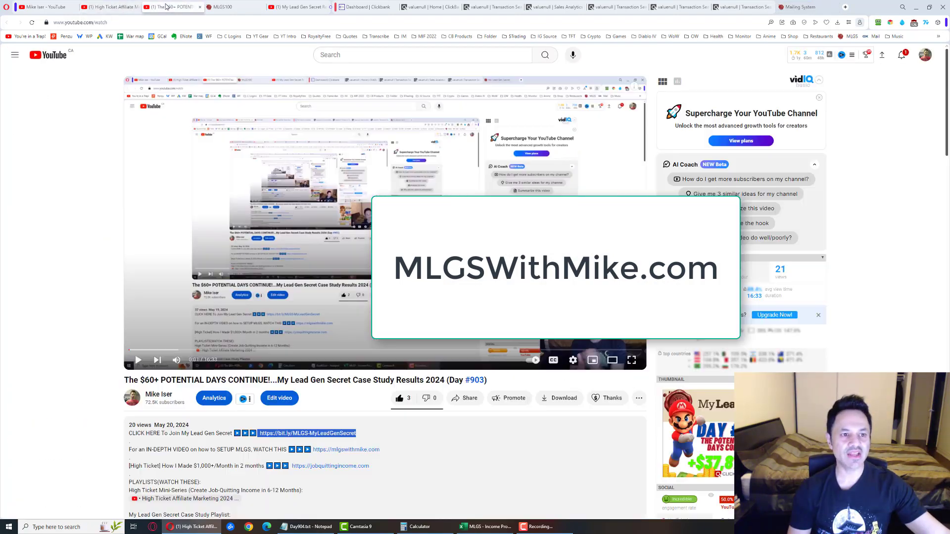
left_click_drag(383, 449, 312, 450)
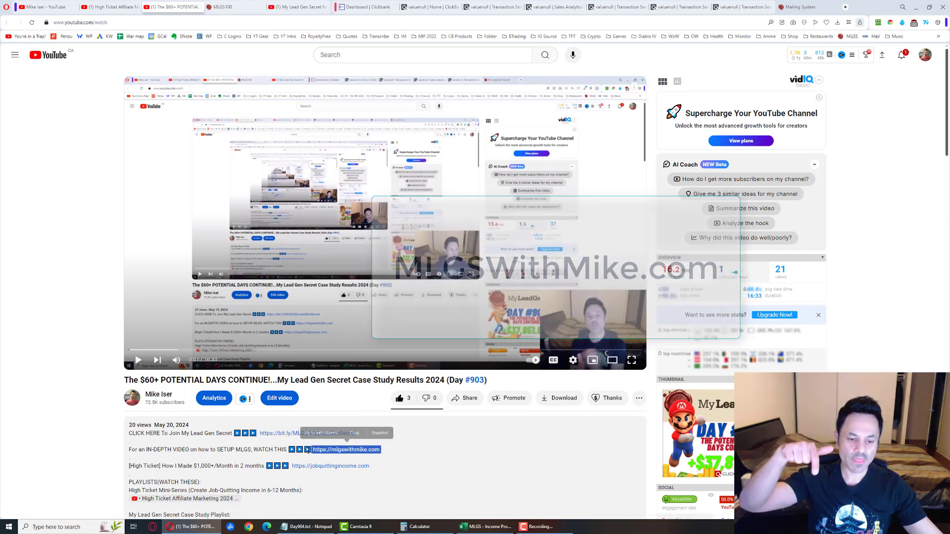
left_click(298, 7)
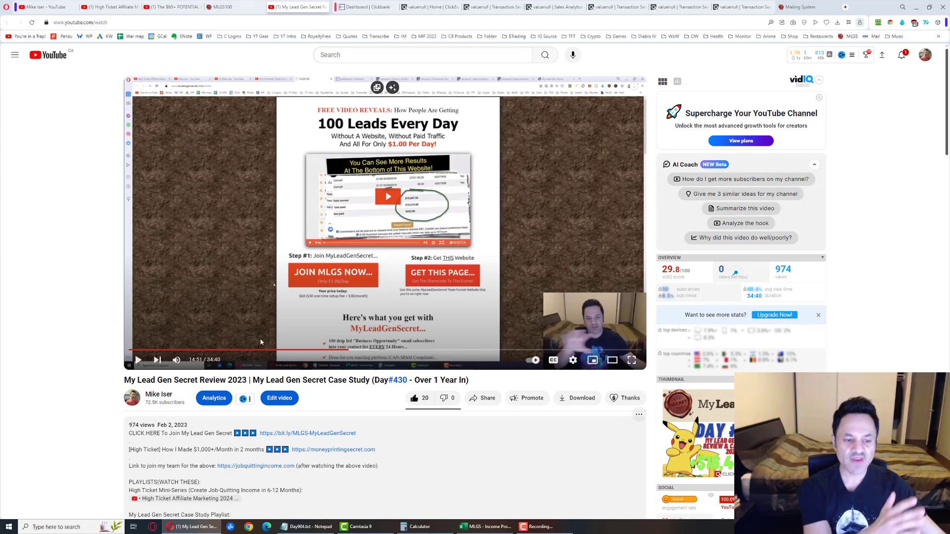
left_click_drag(350, 351, 425, 351)
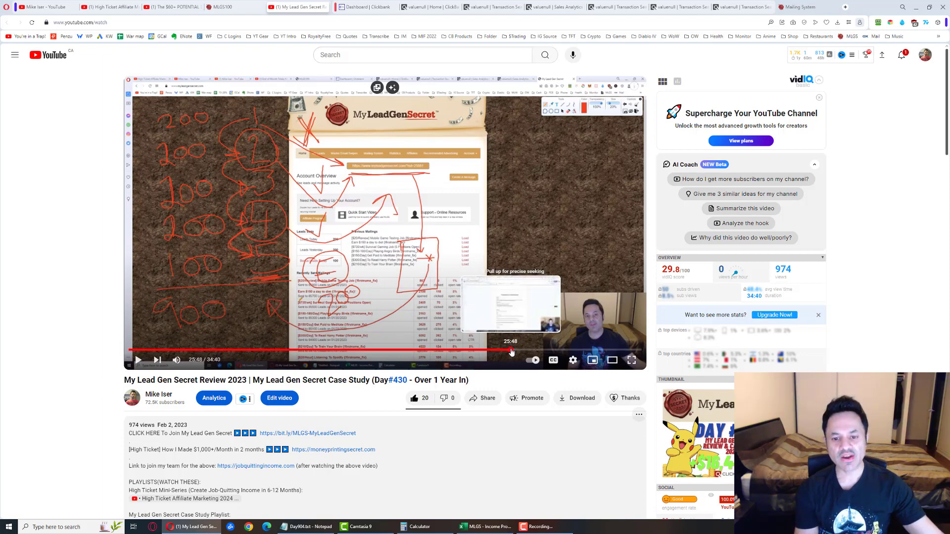
left_click(511, 351)
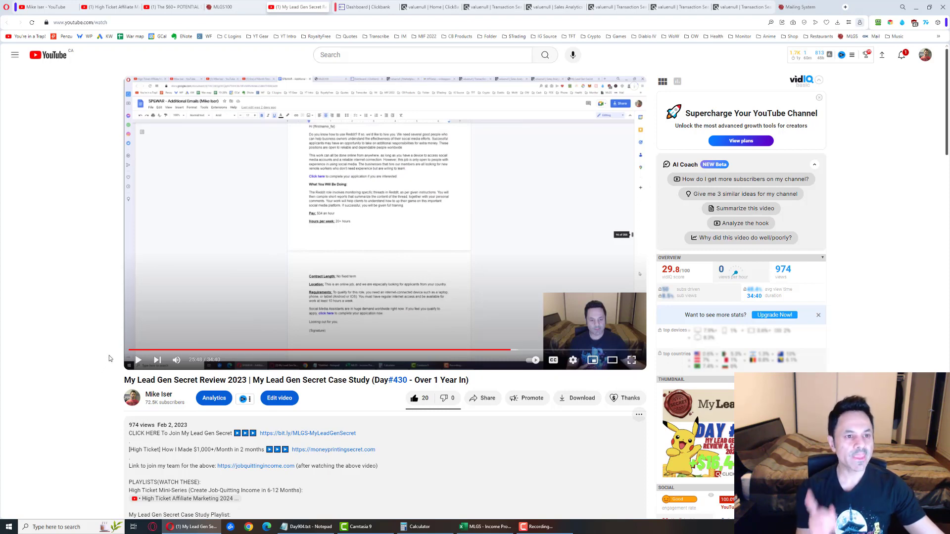
left_click(173, 7)
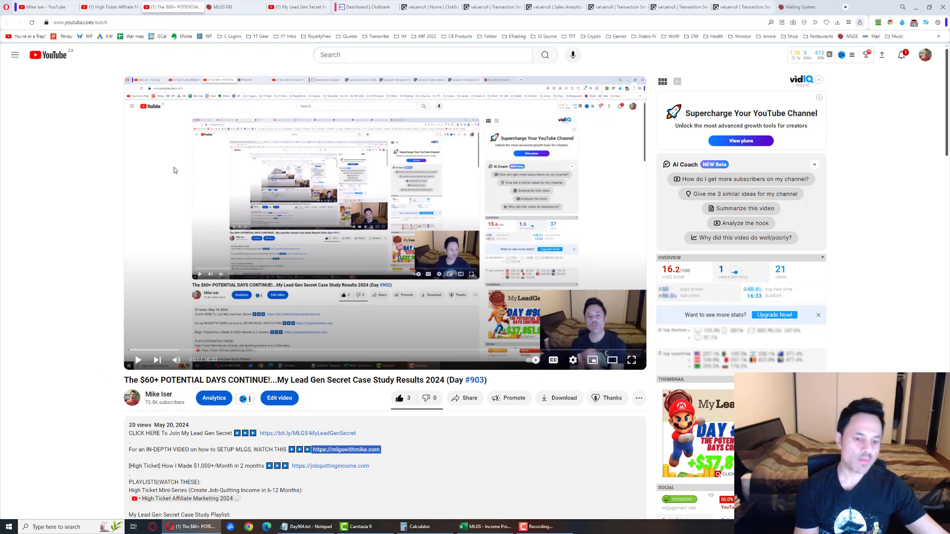
left_click_drag(356, 433, 264, 440)
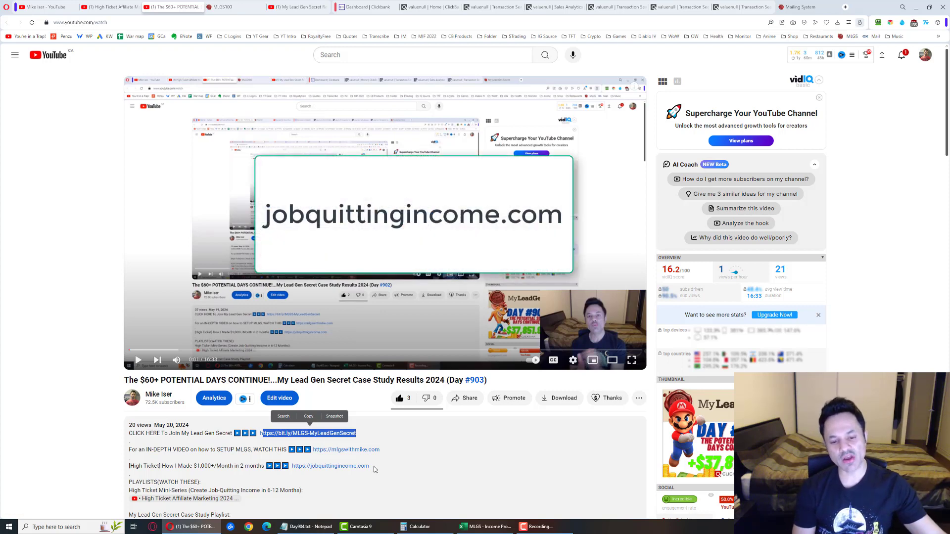
Highlight the jobquittingincome.com link, then switch to the High Ticket Affiliate playlist page.
left_click_drag(371, 466, 268, 466)
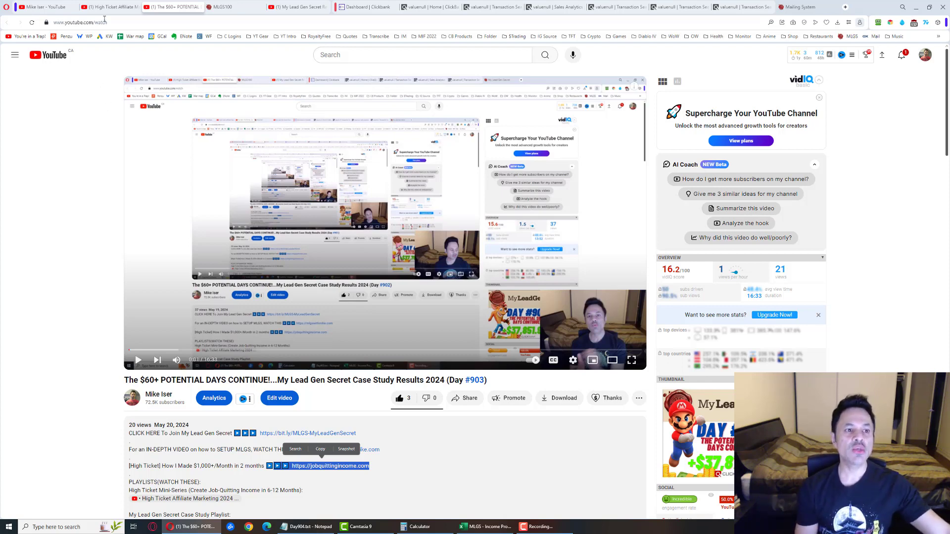
key("ctrl+shift+Tab")
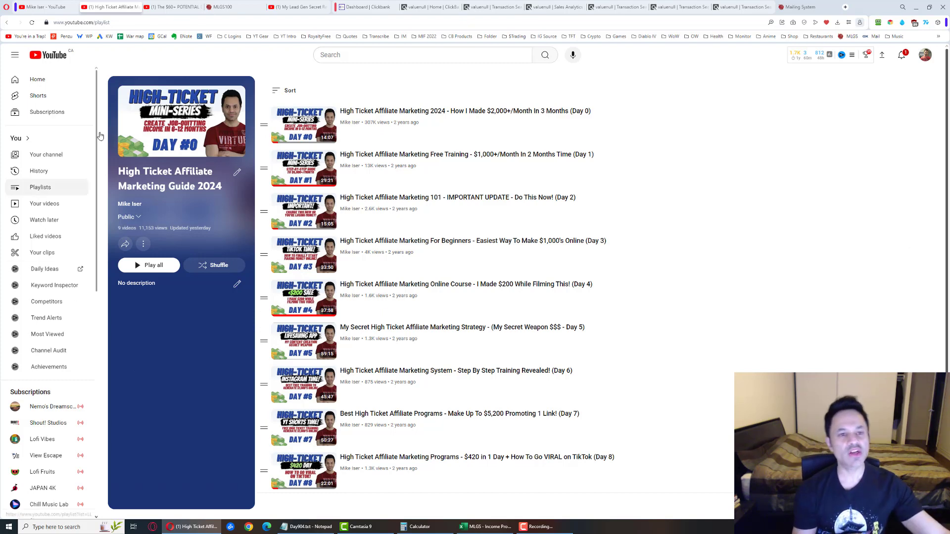
Highlight the Day 0 'How I Made $2,000+/Month In 3 Months' playlist entry.
left_click(176, 6)
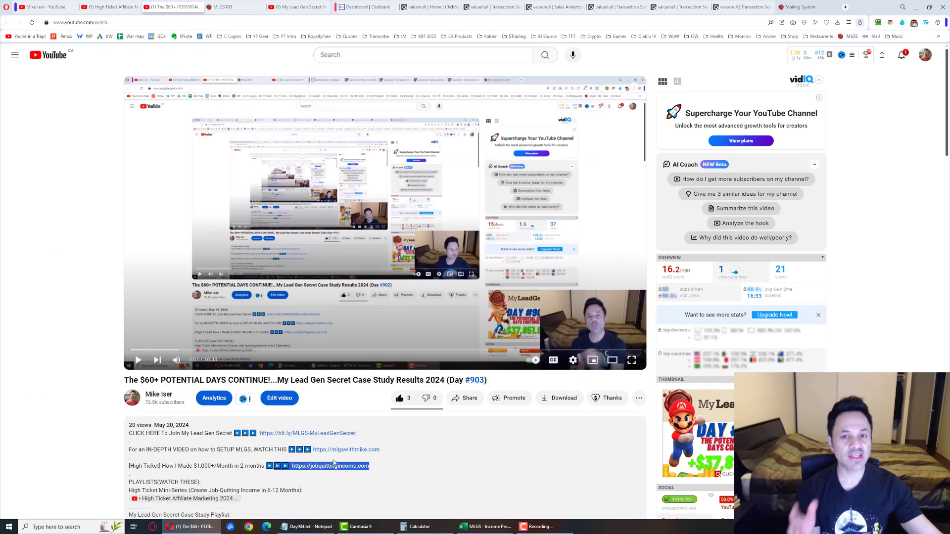
left_click(124, 7)
left_click_drag(270, 105, 502, 128)
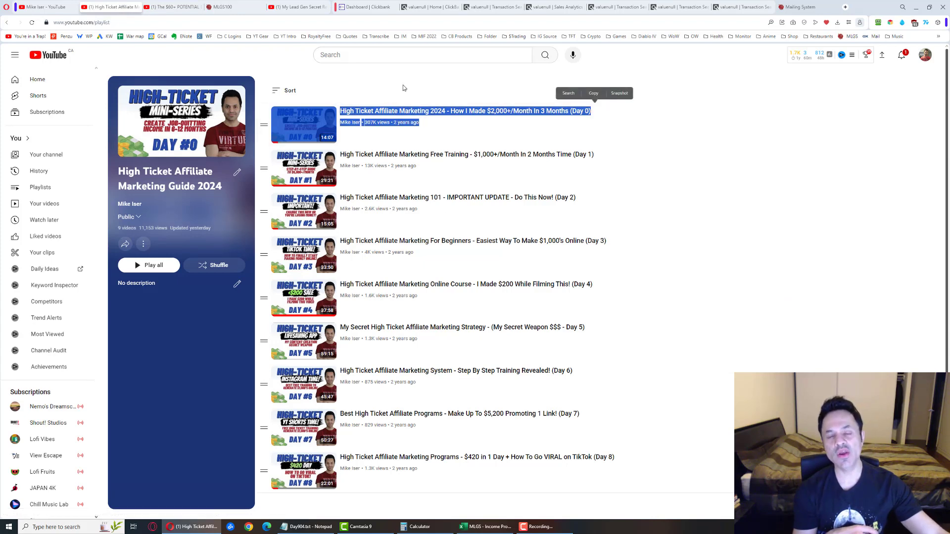